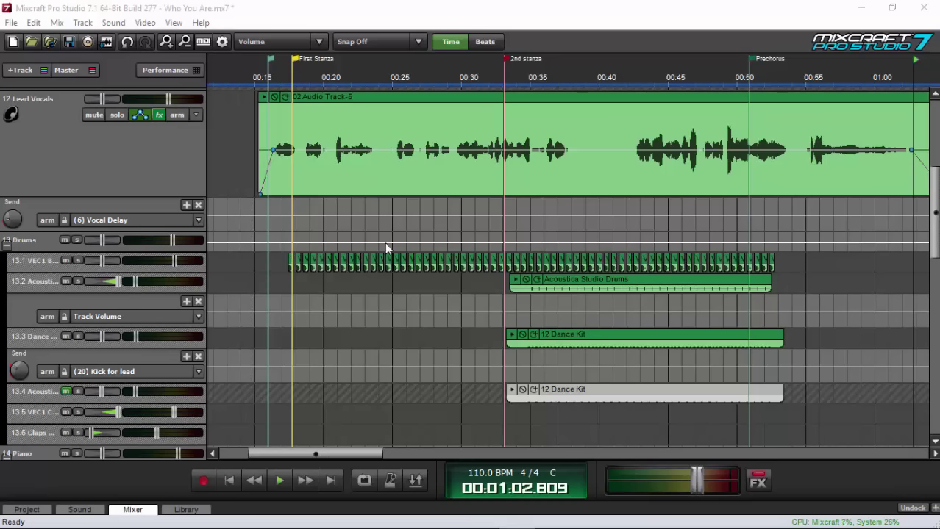
Step: Play the song from about 00:15 through the start of the 2nd stanza to hear the current mix, and stop playback
click(258, 86)
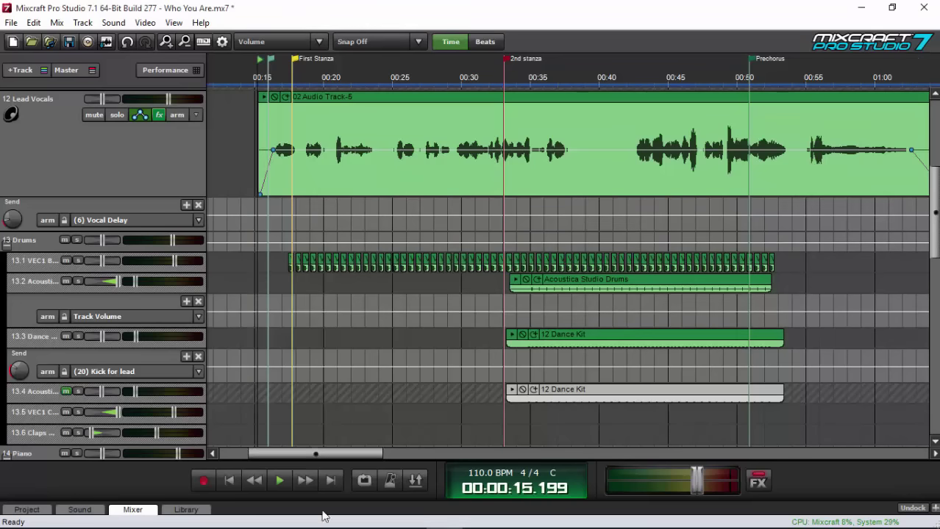
click(284, 484)
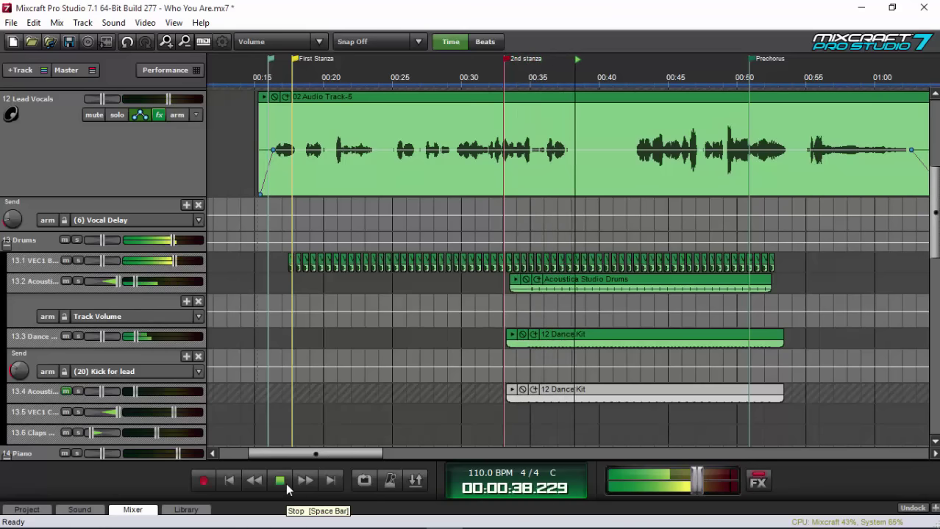
click(286, 483)
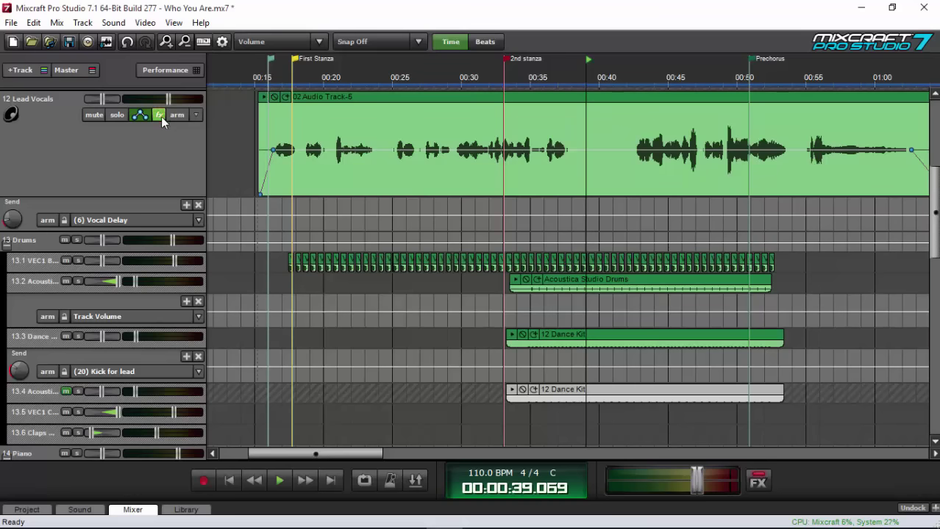
Step: Open the Lead Vocals track's effect list and disable every effect, from GSnap Pitch Correction down to ModernSpacer
mouse_move(161, 116)
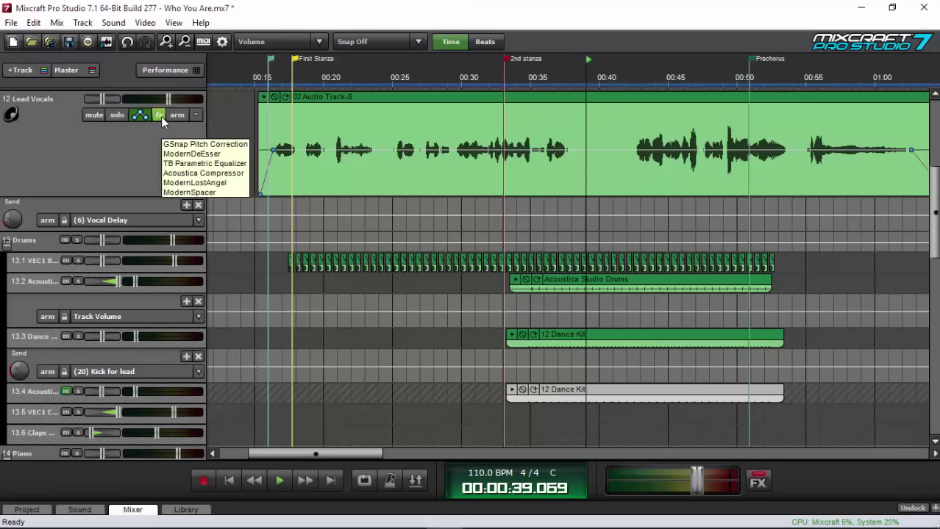
click(161, 116)
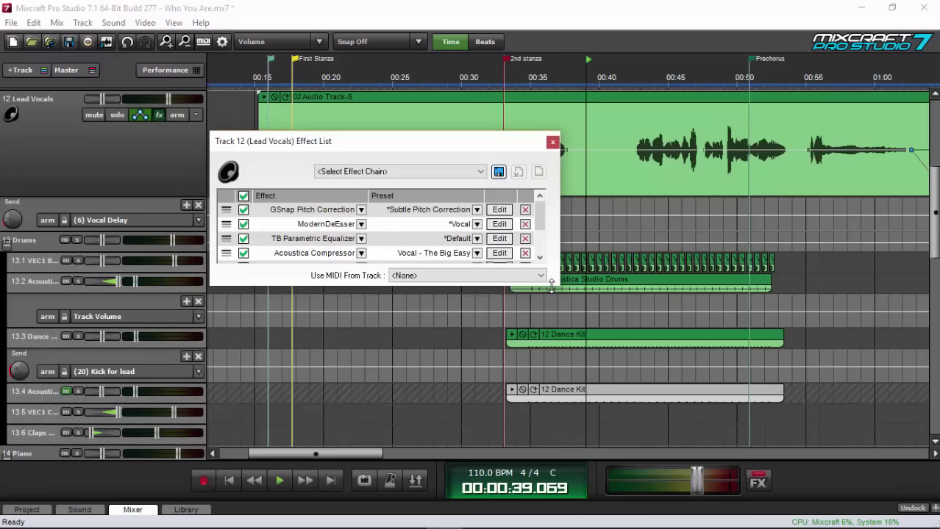
click(245, 211)
click(247, 224)
click(244, 239)
click(244, 253)
scroll(245, 250, down, 2)
click(244, 239)
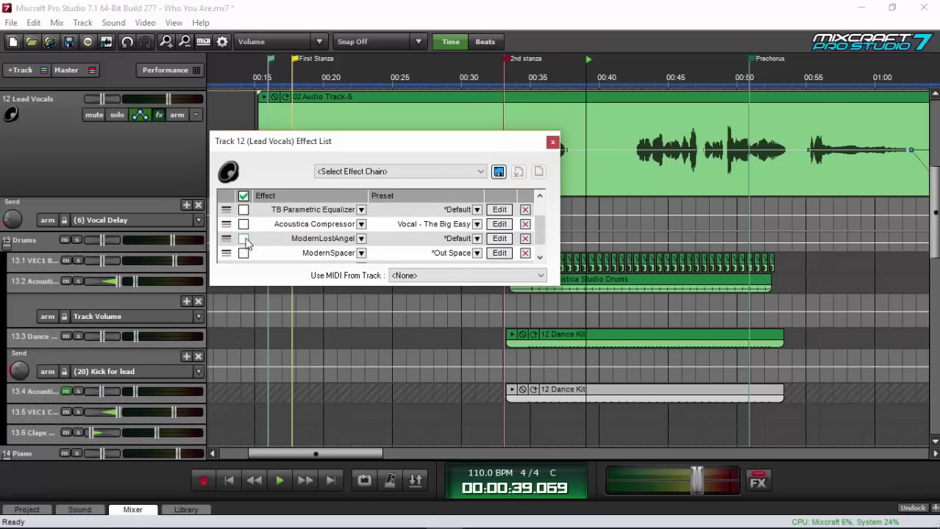
scroll(254, 240, up, 1)
scroll(254, 240, up, 1)
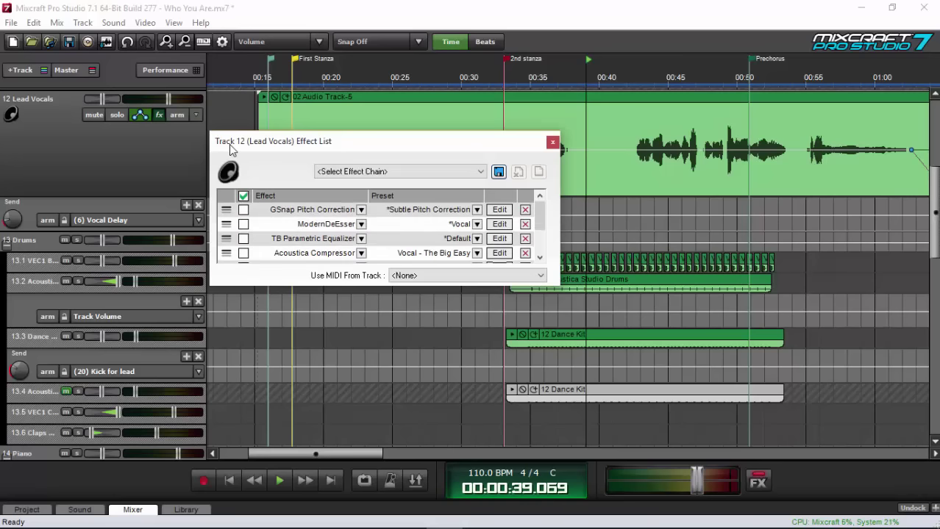
Step: Raise the Lead Vocals track volume slightly and move the effect list clear of the vocal waveform
click(169, 98)
drag(170, 99, 177, 99)
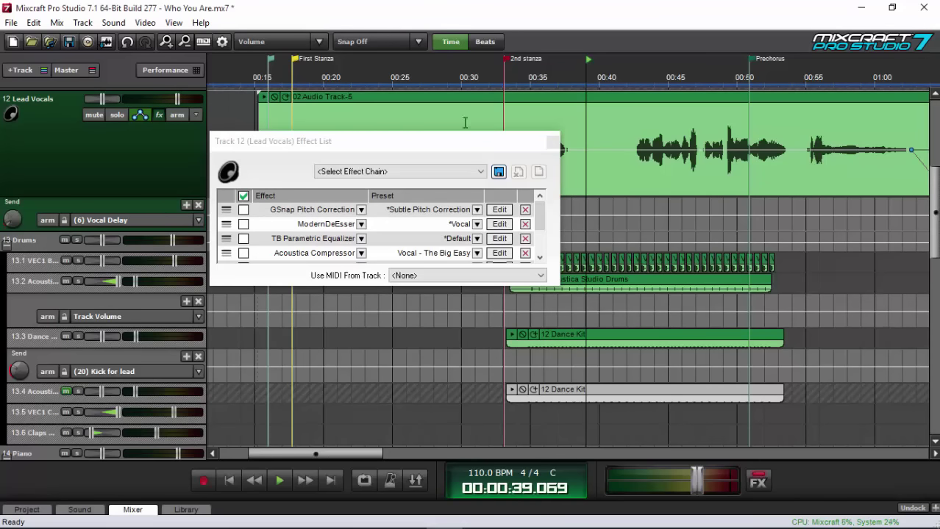
drag(472, 140, 473, 148)
drag(482, 193, 485, 254)
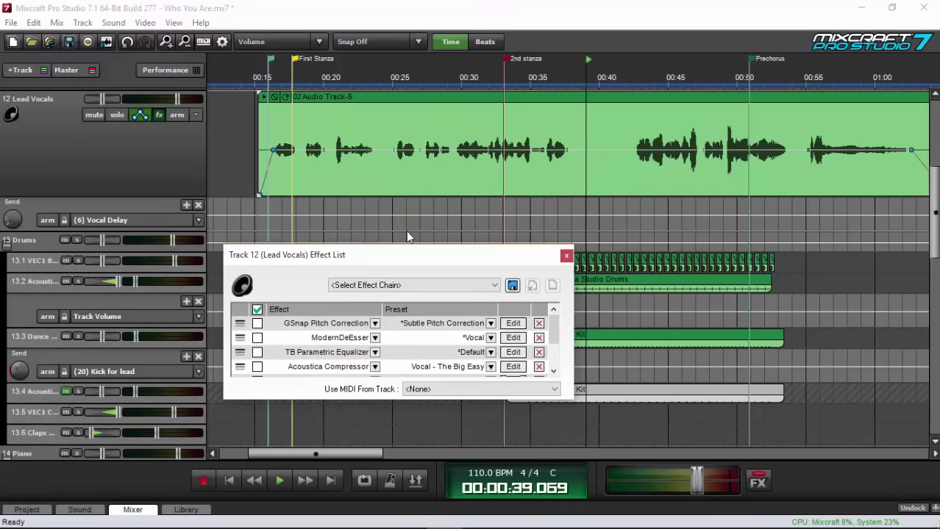
Step: Play the unprocessed lead vocal from about 00:16 and stop playback partway through the first stanza
click(270, 83)
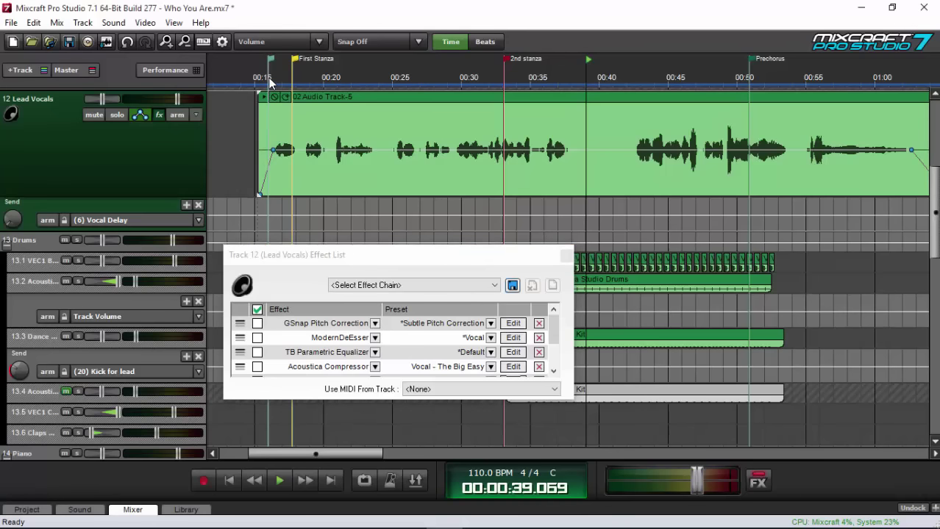
click(278, 484)
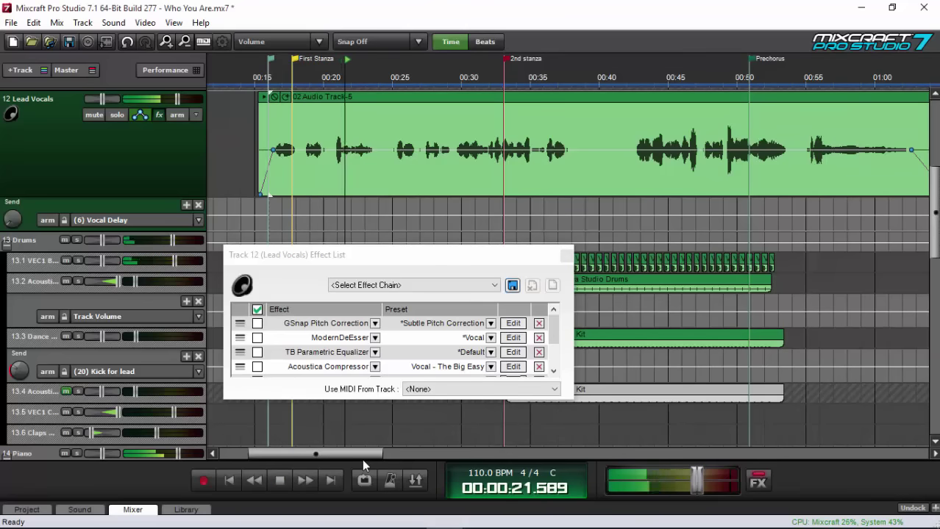
click(286, 485)
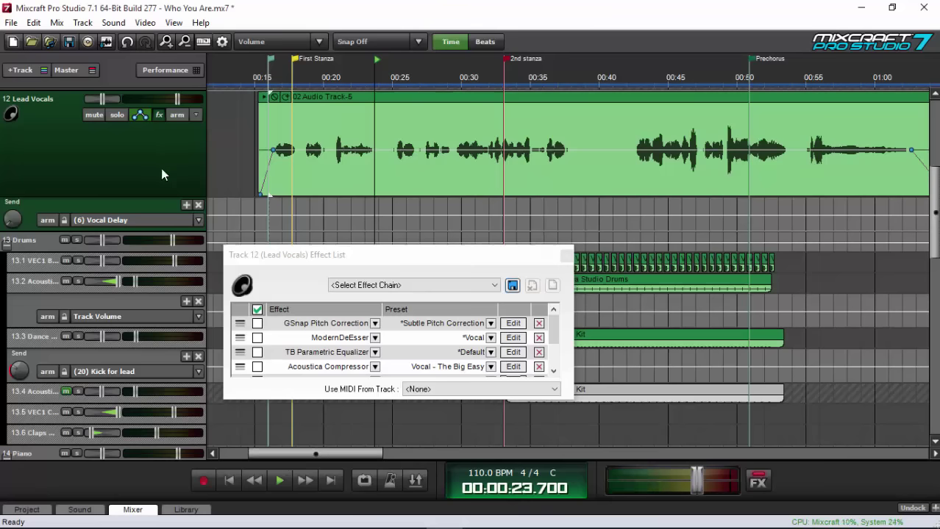
Step: Enable GSnap Pitch Correction on the Lead Vocals track, open its settings and close the effect list
drag(303, 251, 302, 236)
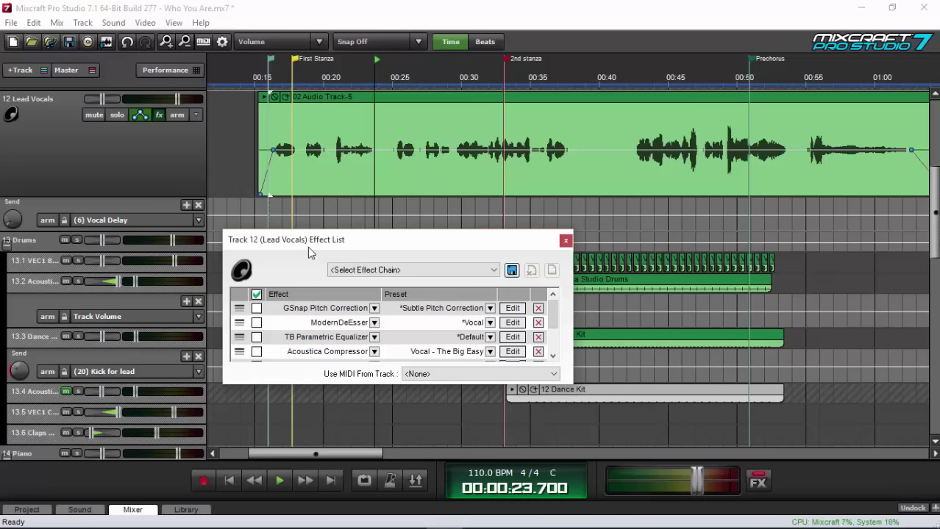
click(256, 308)
click(512, 308)
drag(327, 108, 607, 89)
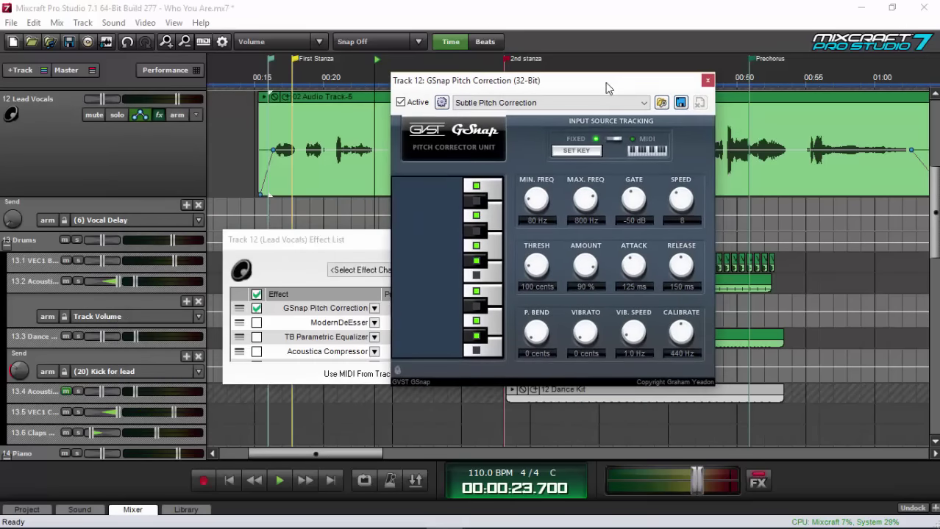
click(308, 241)
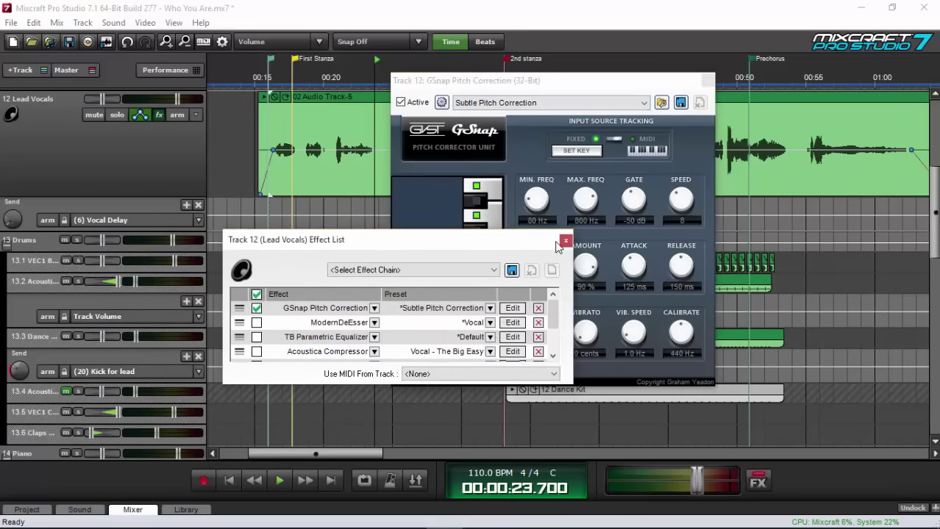
click(557, 240)
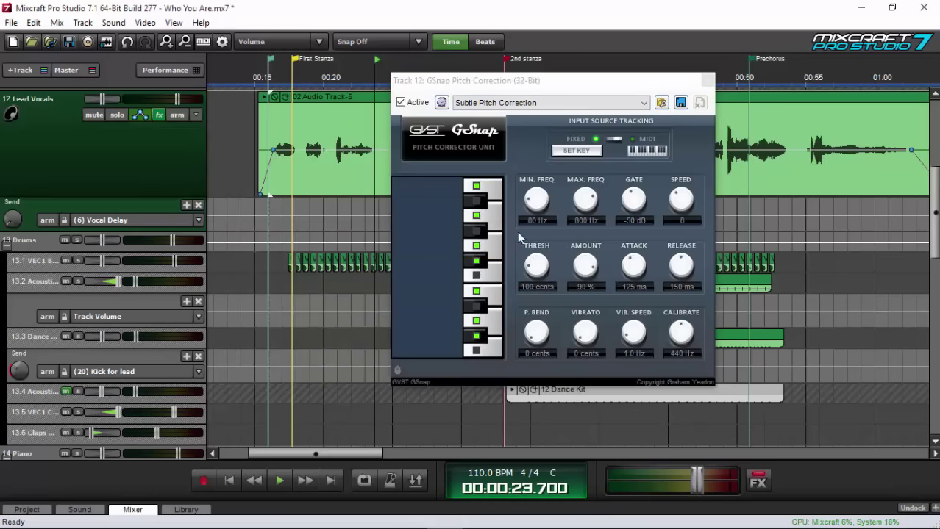
Step: Review the GSnap presets and apply the D Major key and scale with Set Threshold to Fill Gaps enabled
click(525, 107)
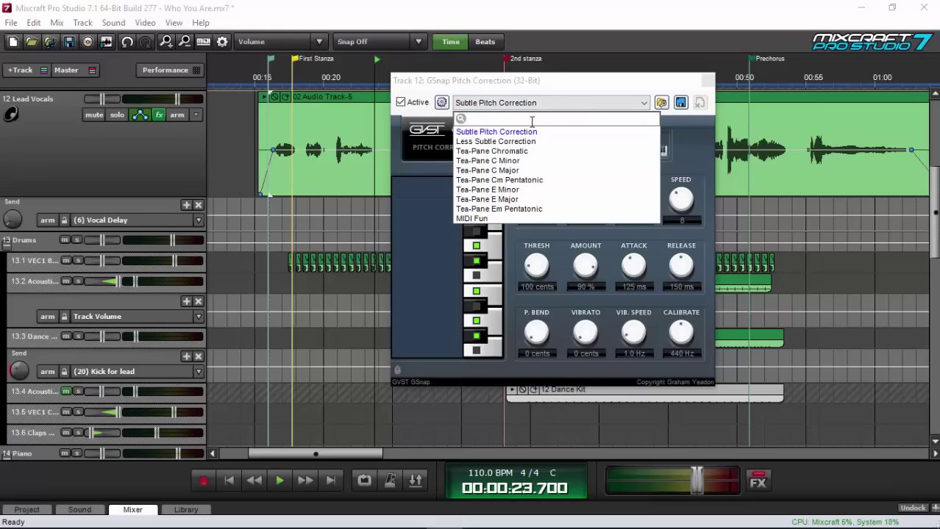
click(548, 86)
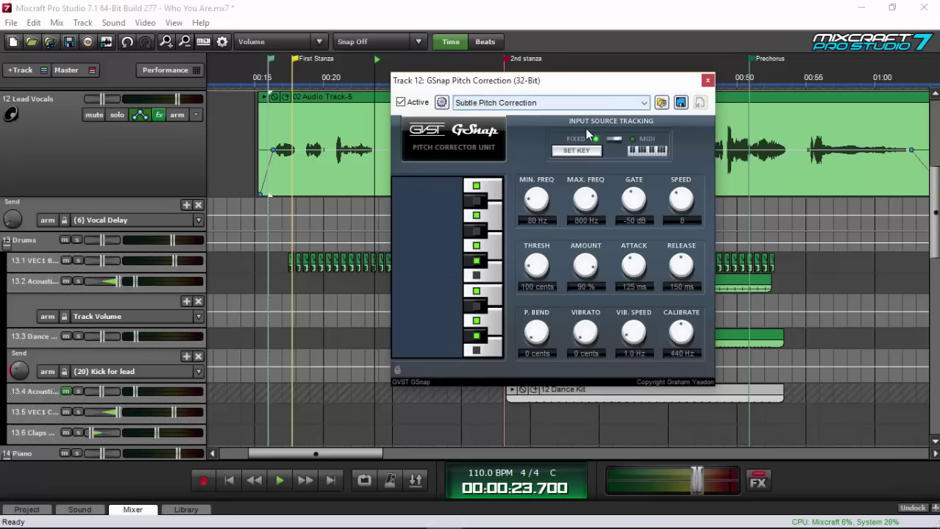
click(587, 151)
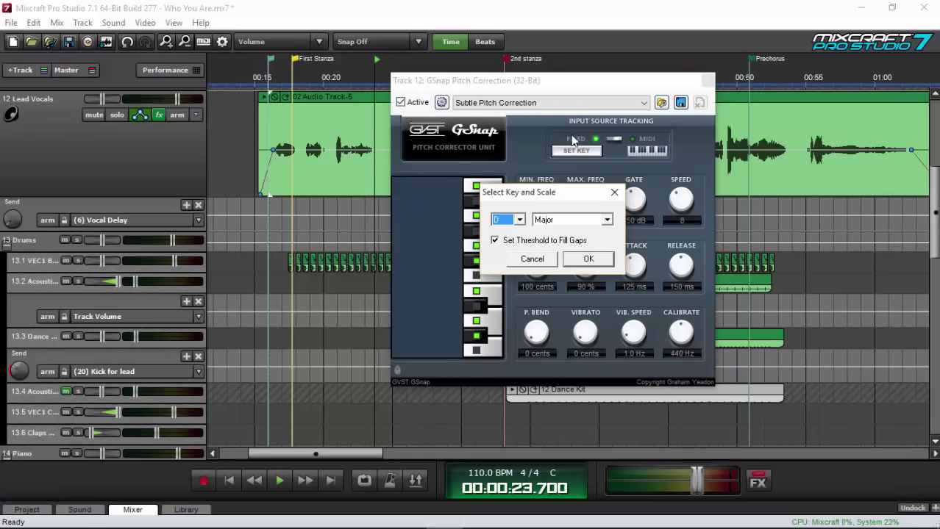
click(588, 260)
drag(623, 80, 623, 118)
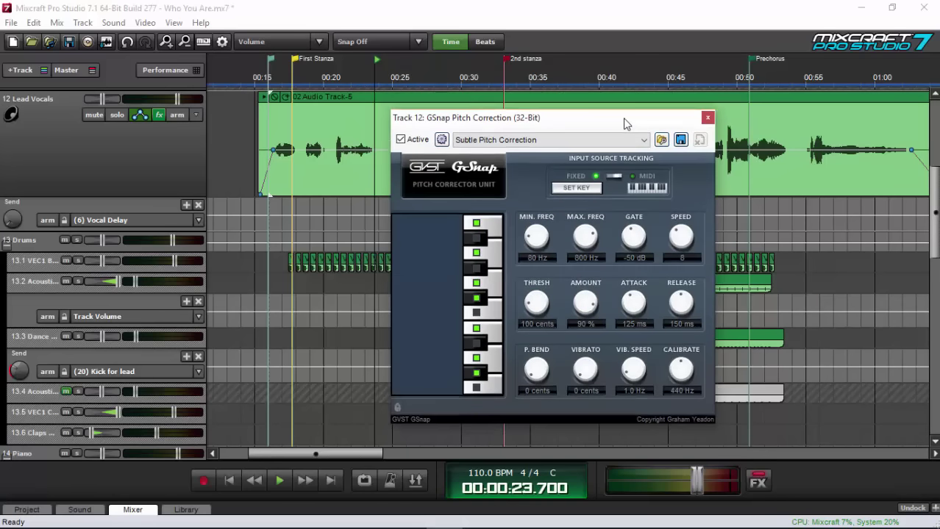
Step: Play the lead vocal from about 00:15 with pitch correction active, stop playback and close the GSnap settings
click(259, 76)
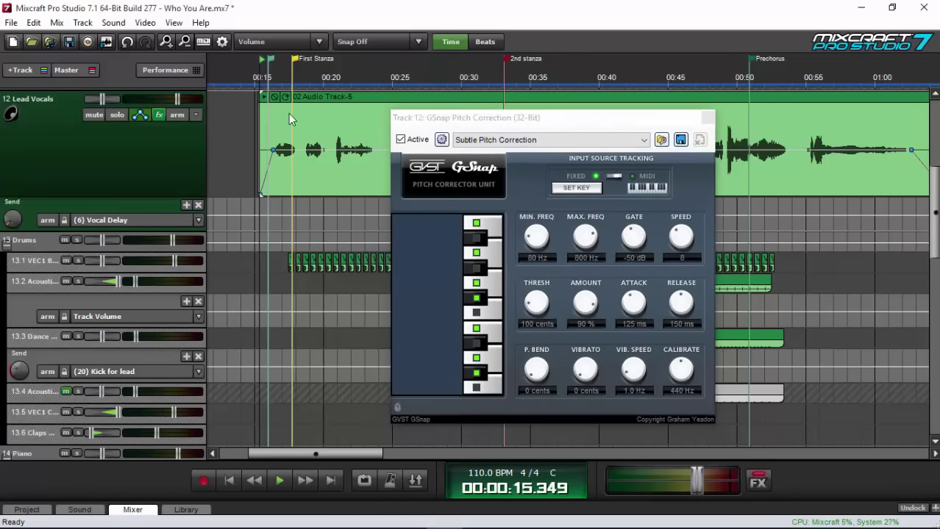
click(280, 480)
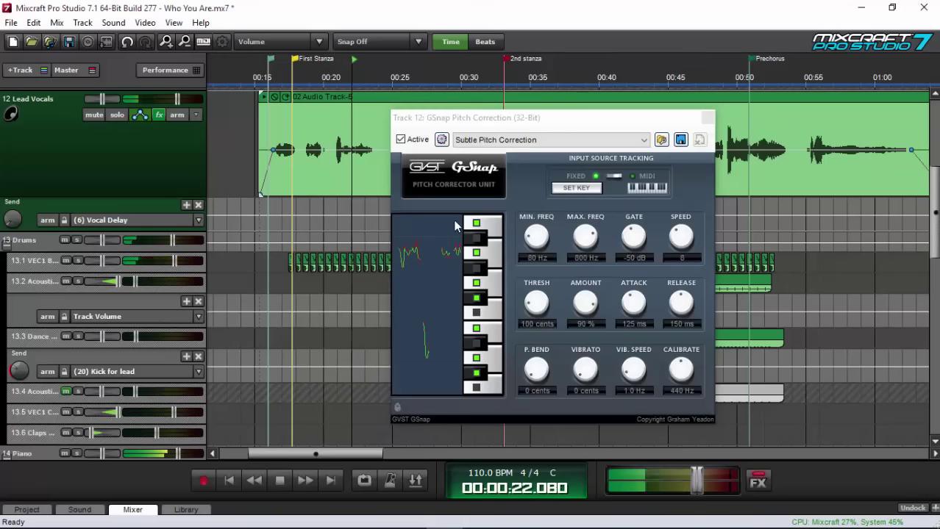
drag(493, 122, 538, 174)
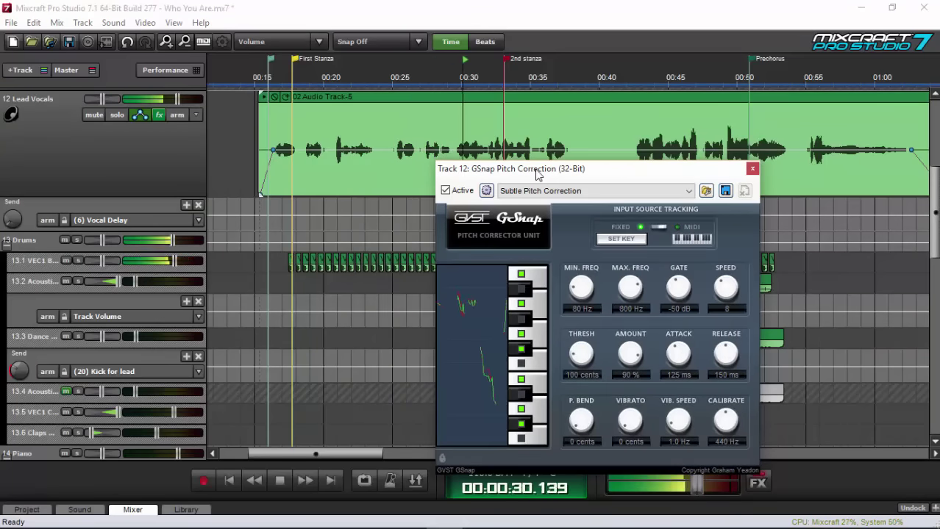
click(279, 482)
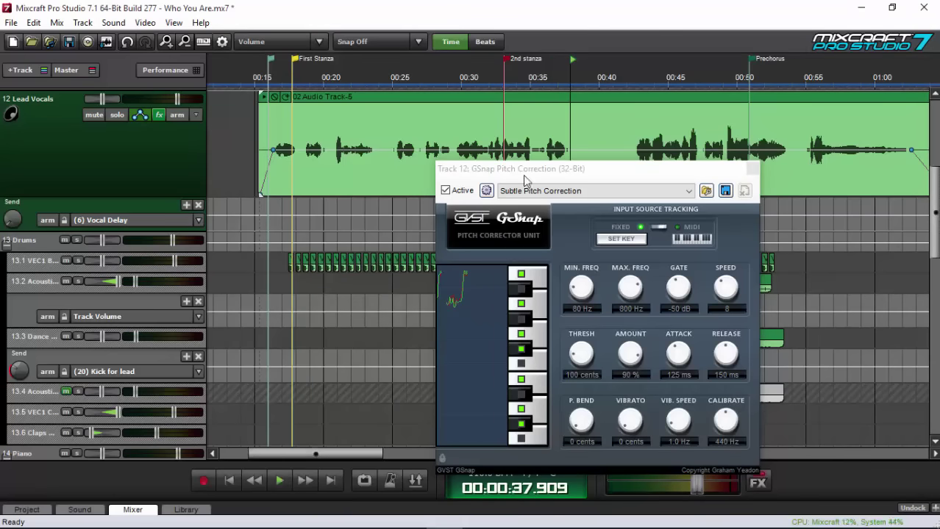
drag(507, 169, 453, 148)
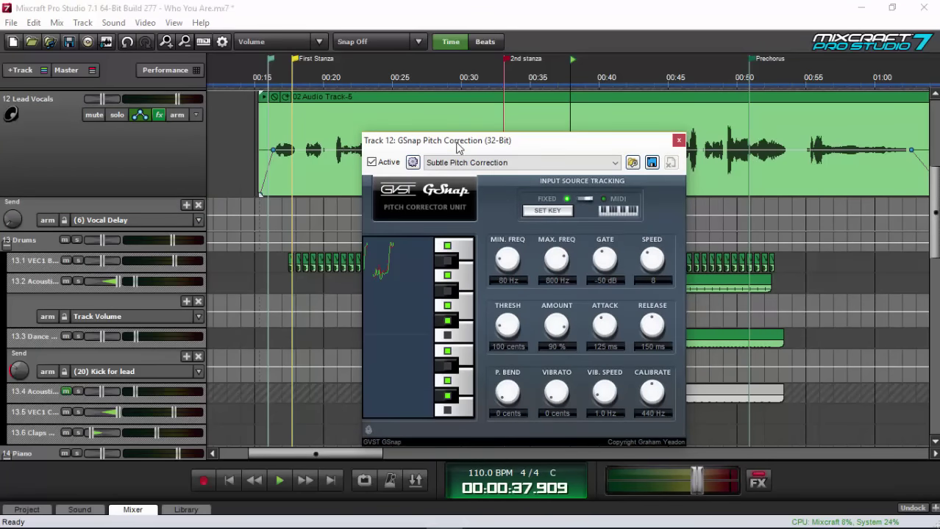
click(678, 141)
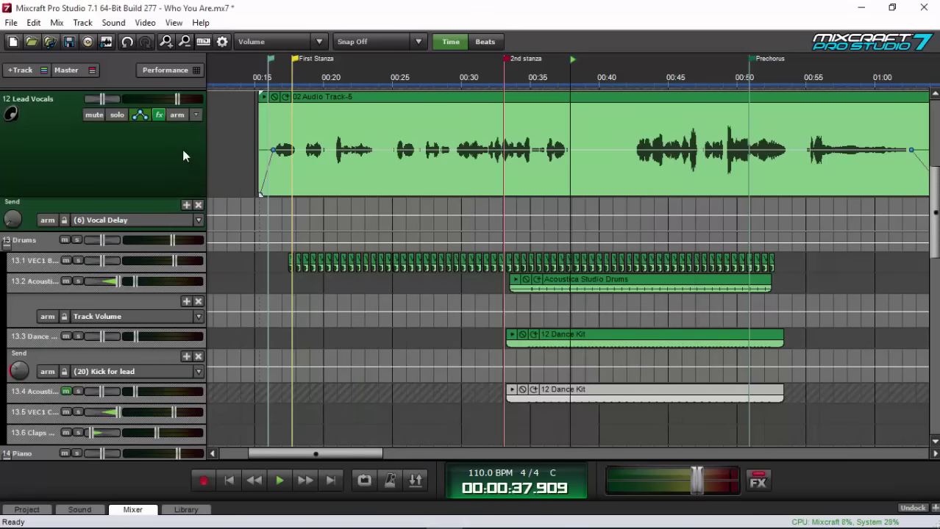
Step: Enable ModernDeEsser in the Lead Vocals effect list, open its settings below the vocal waveform and close the effect list
click(159, 116)
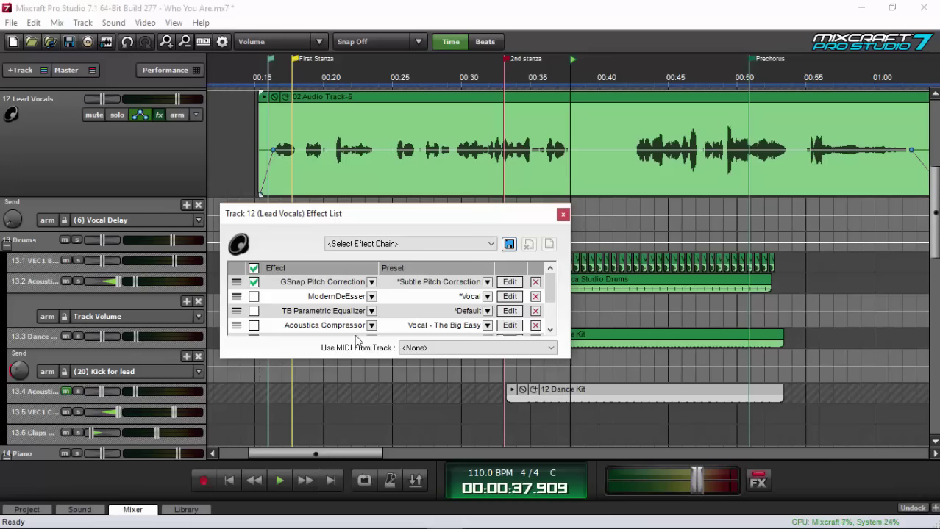
click(254, 296)
click(504, 298)
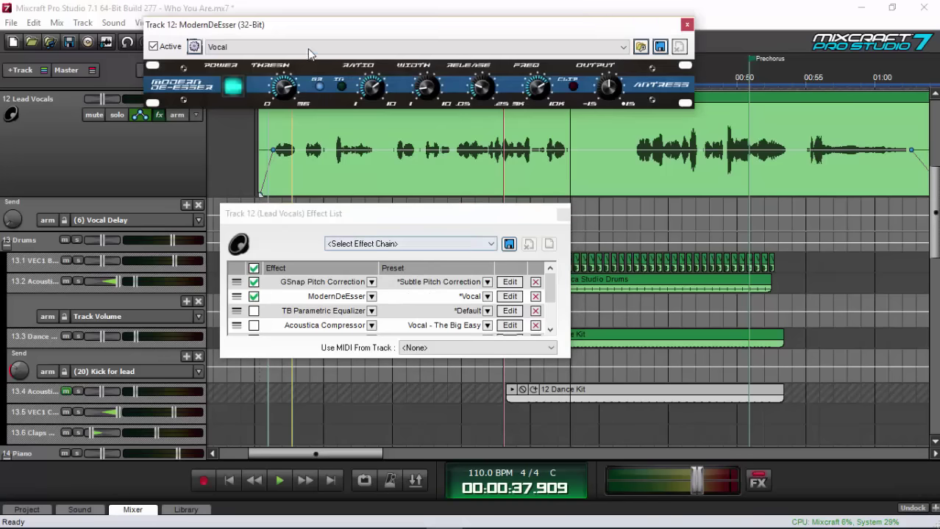
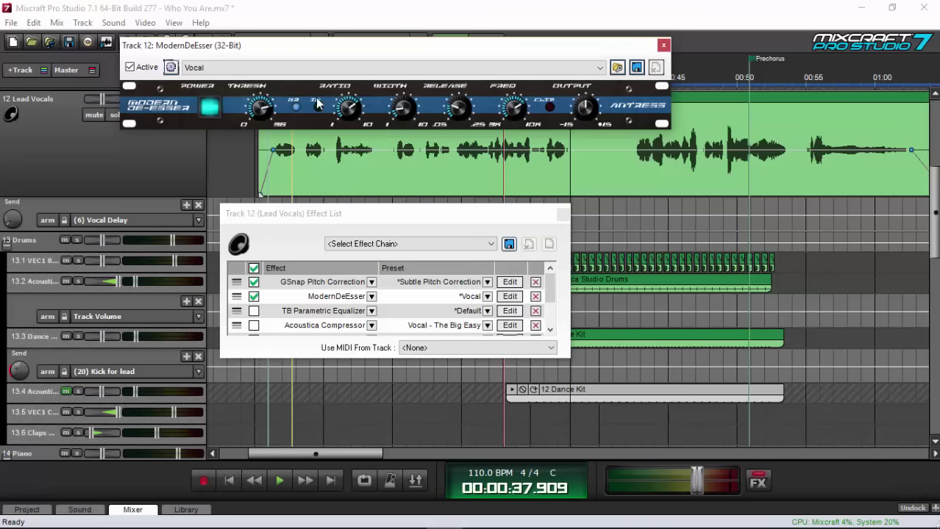
drag(329, 48, 429, 310)
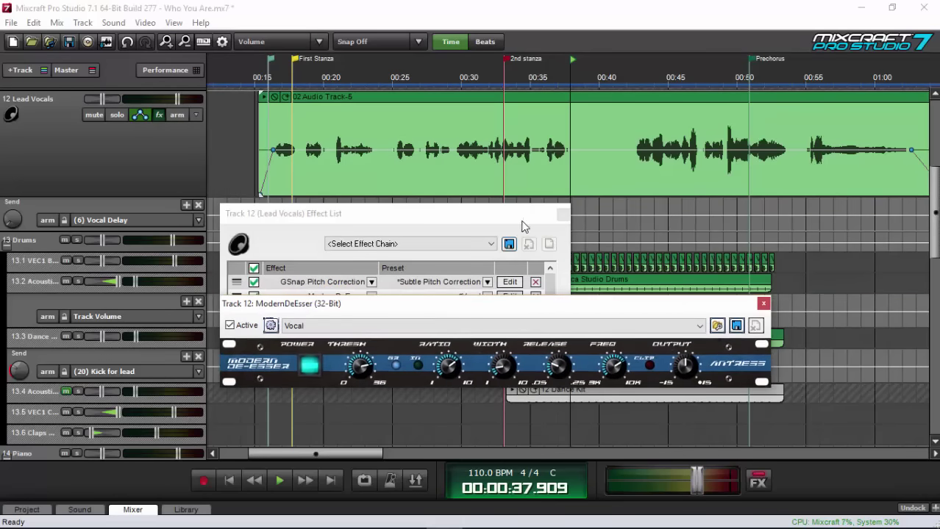
click(563, 215)
Step: Play the de-essed lead vocal from about 00:16, stop playback and place the playhead at about 00:32
click(271, 75)
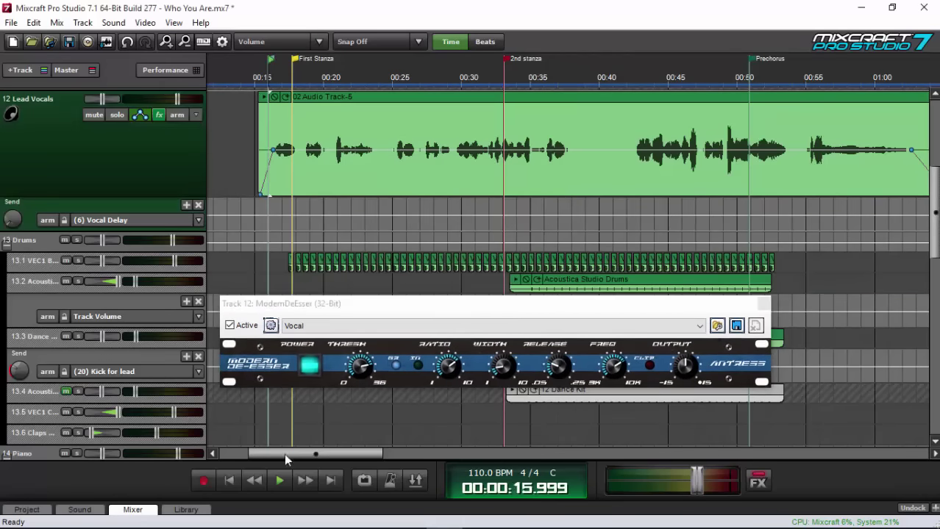
click(280, 482)
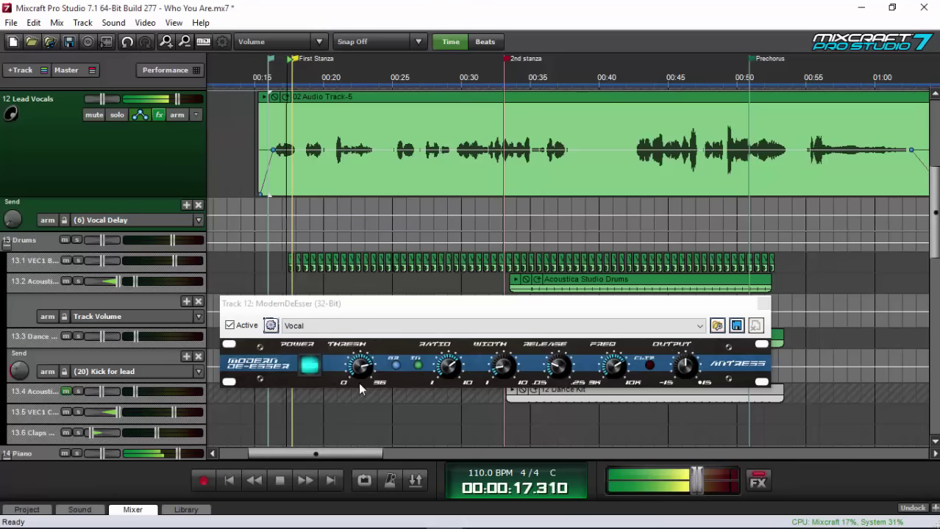
click(388, 303)
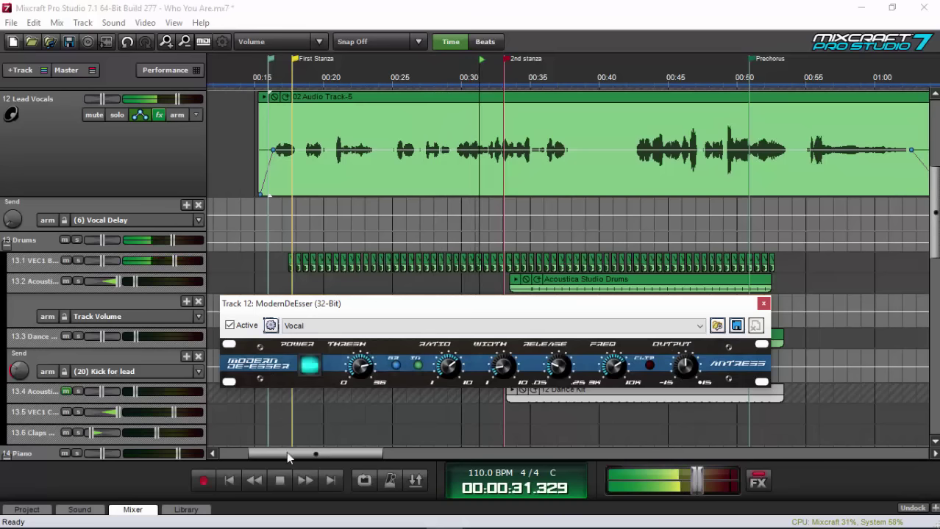
click(279, 482)
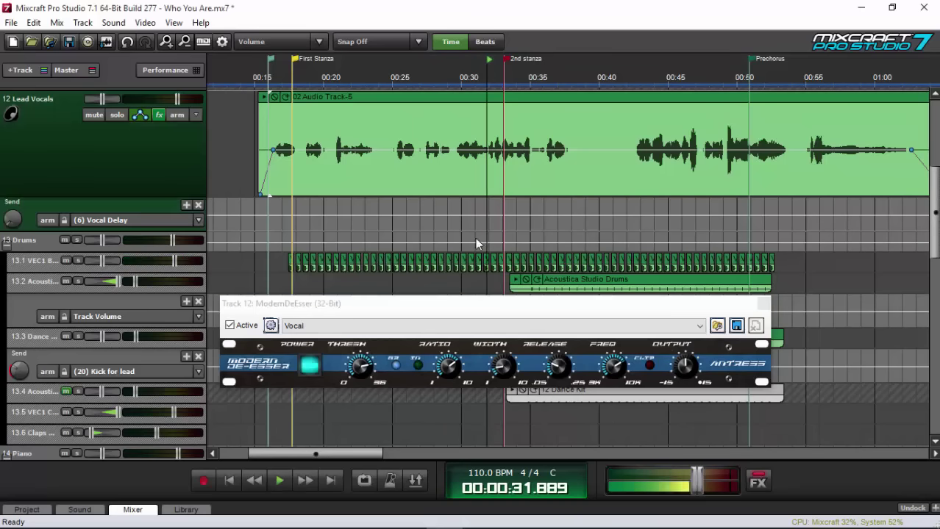
click(491, 79)
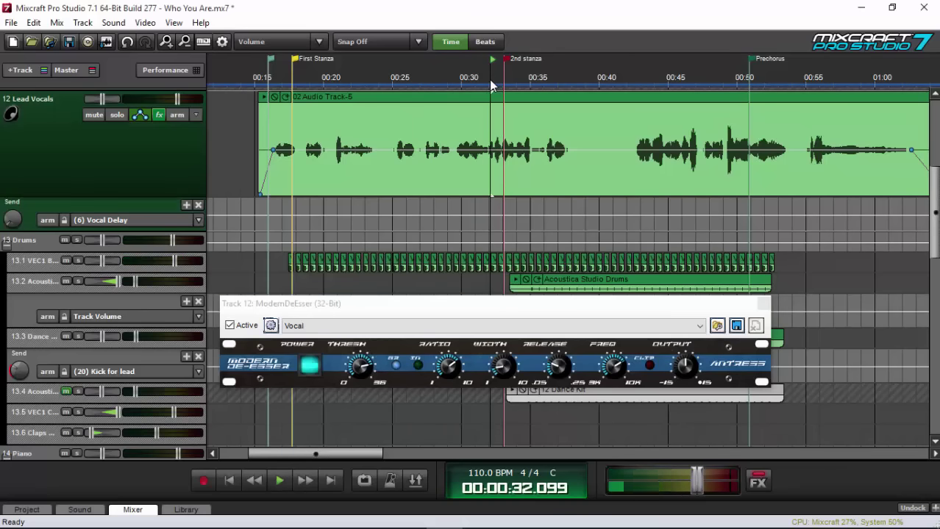
Step: Shift the ModernDeEsser window upward, play the lead vocal from about 00:30, stop playback and close the de-esser settings
click(398, 367)
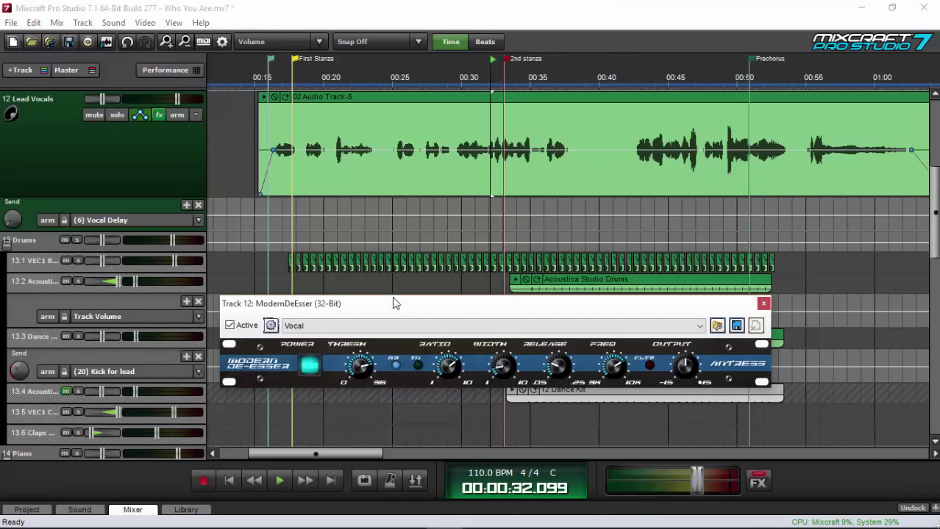
drag(391, 307, 392, 261)
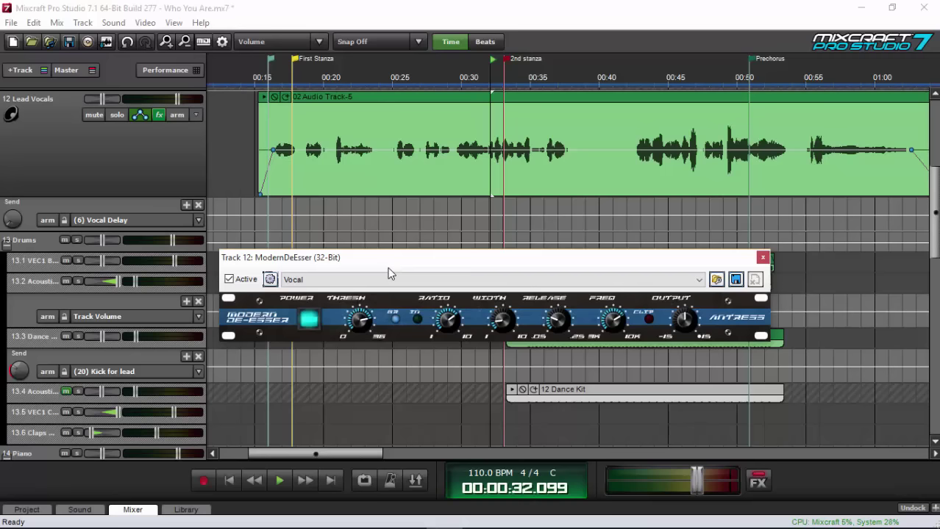
click(458, 79)
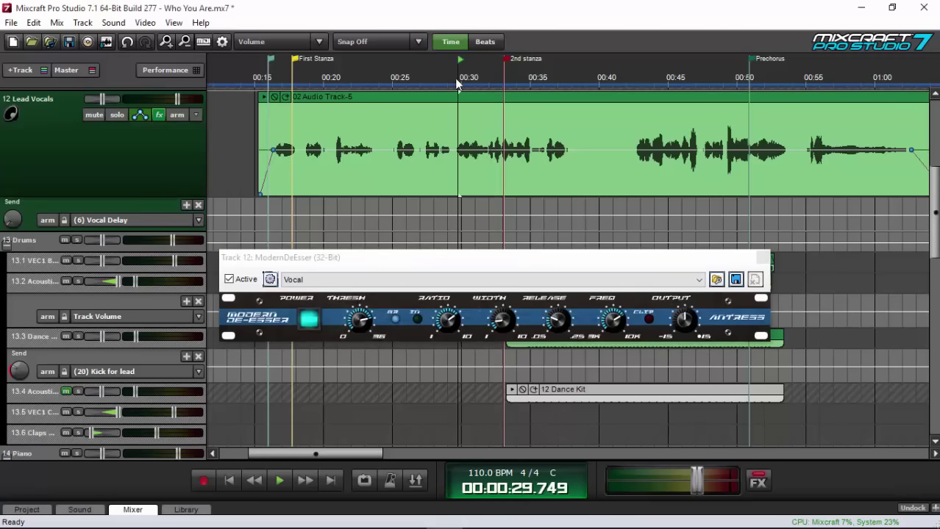
click(278, 486)
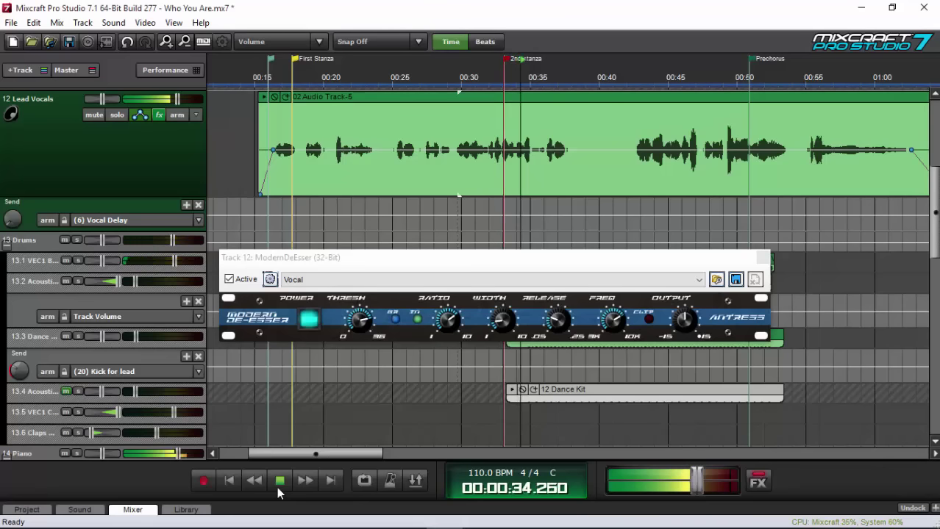
click(278, 486)
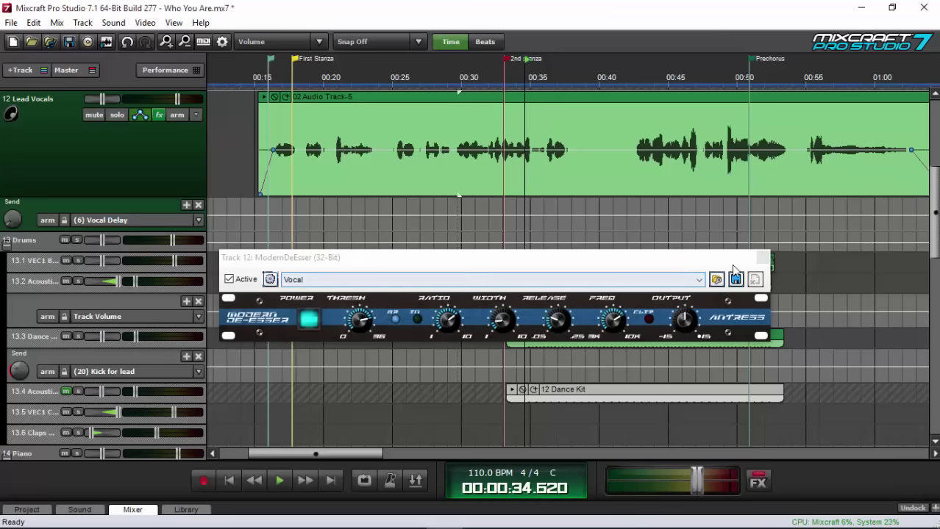
click(763, 257)
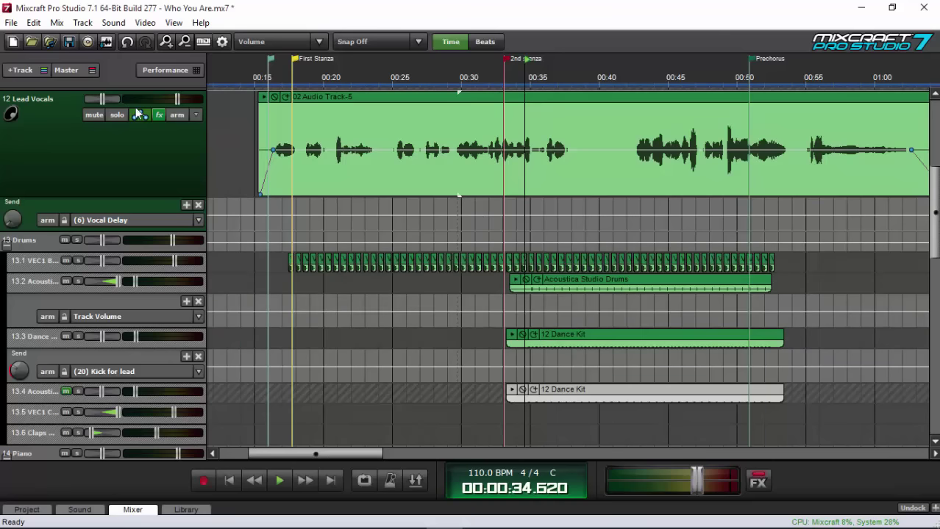
Step: Move Acoustica Compressor directly below ModernDeEsser in the Lead Vocals effect list and enable it
click(157, 115)
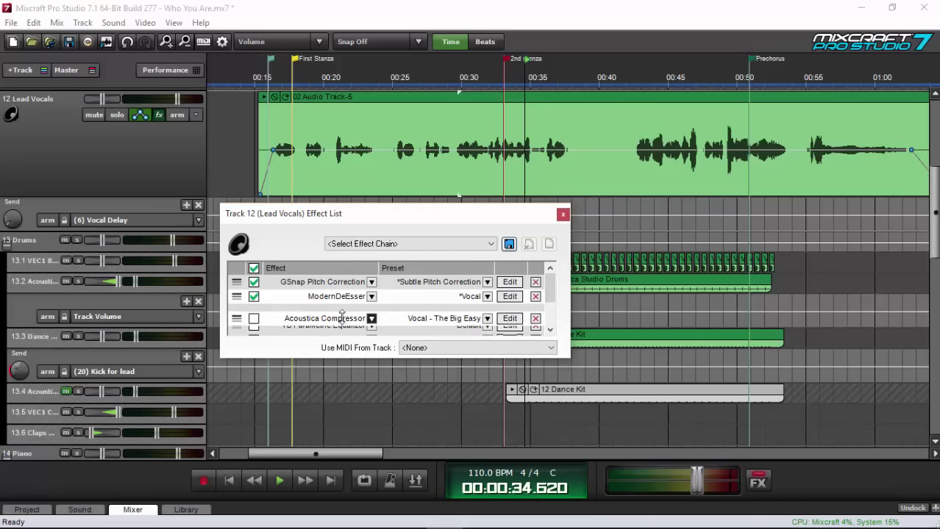
drag(340, 331, 343, 312)
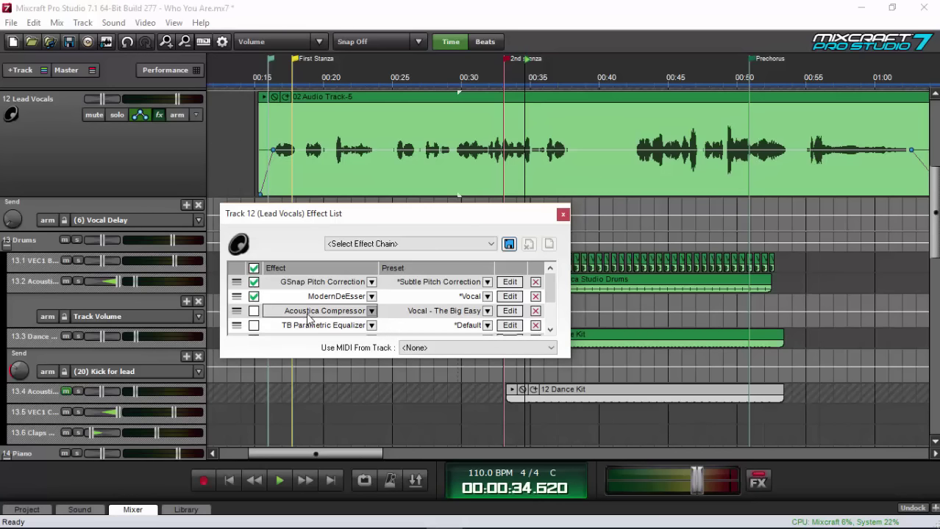
click(254, 311)
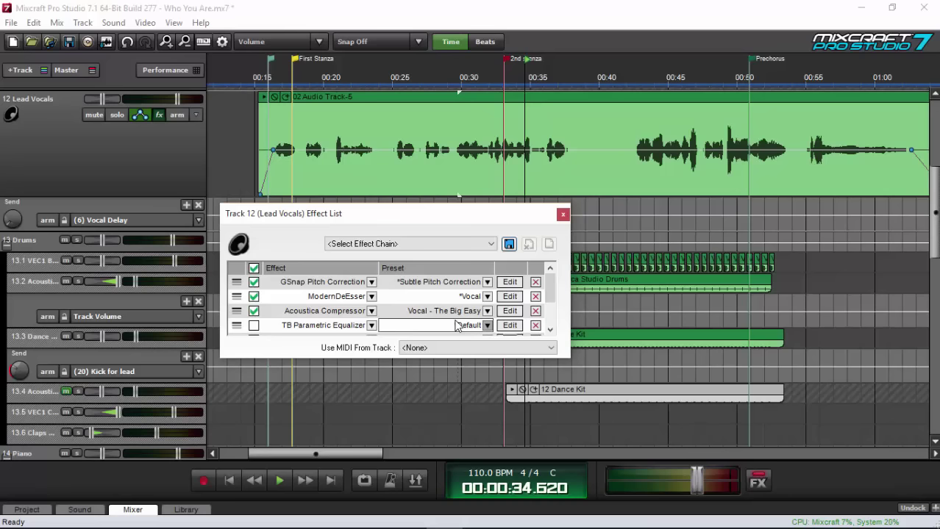
Step: Open the Acoustica Compressor settings and apply the "Vocal - The Big Easy" preset
click(507, 312)
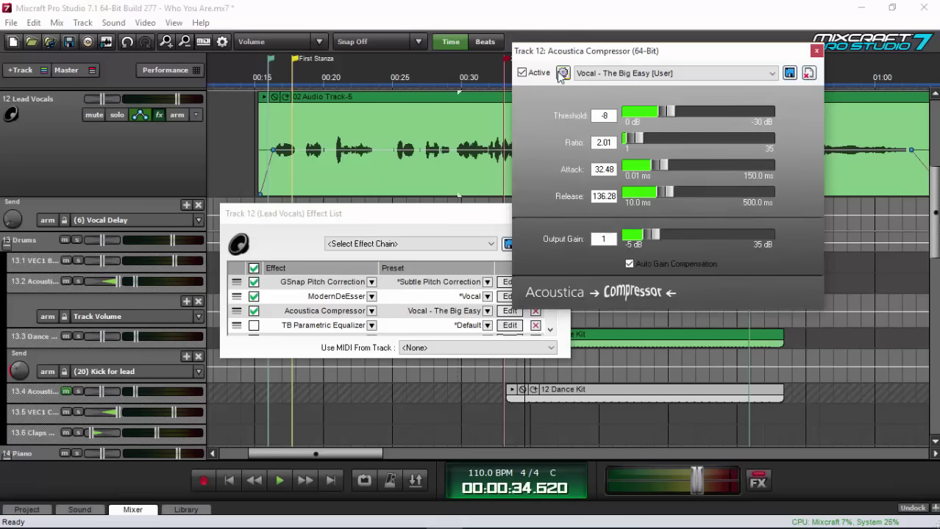
click(602, 73)
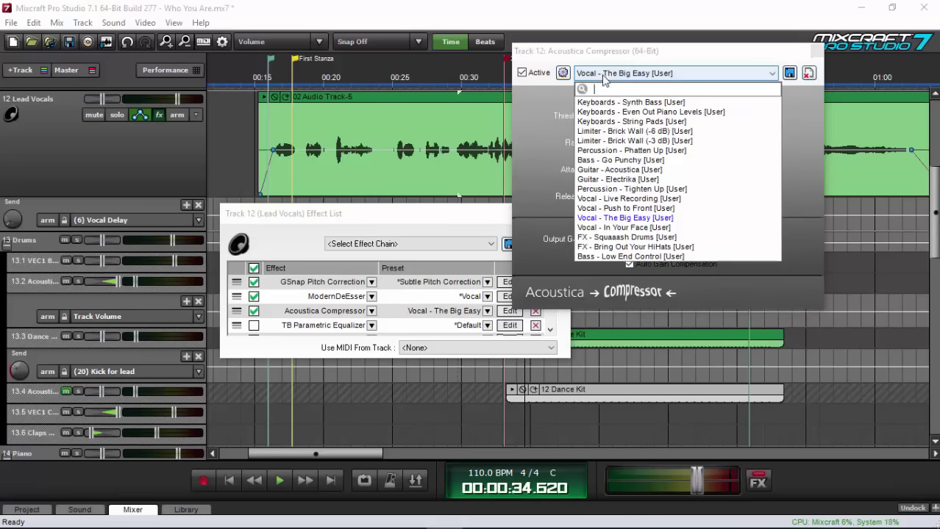
click(623, 220)
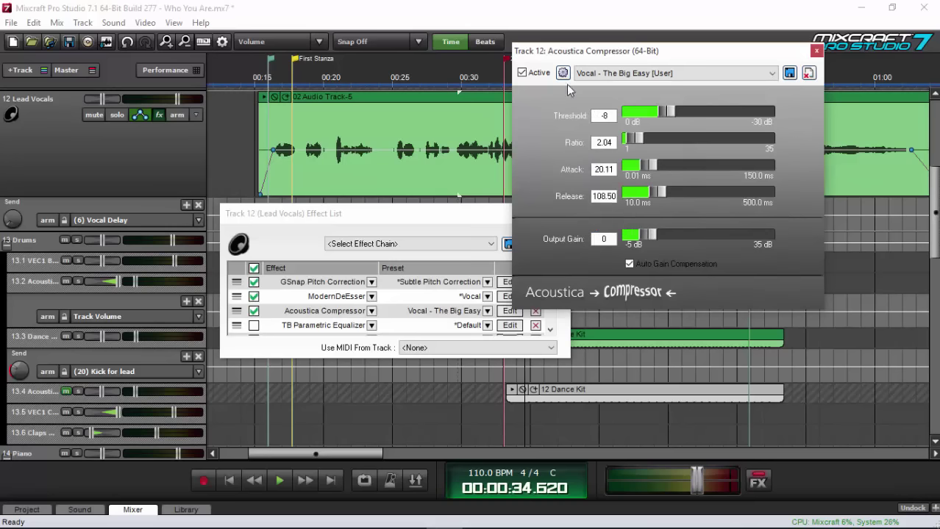
Step: Play the compressed lead vocal from about 00:15 and stop playback
click(265, 439)
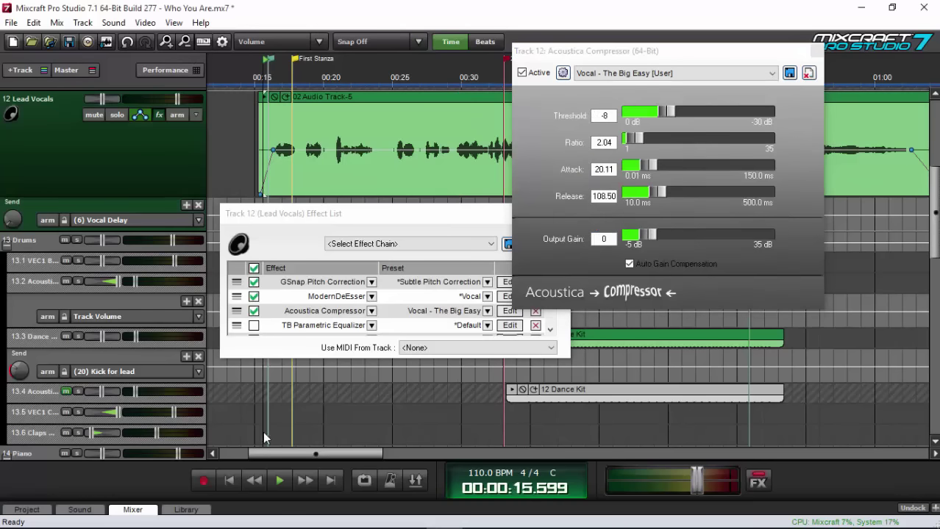
click(280, 483)
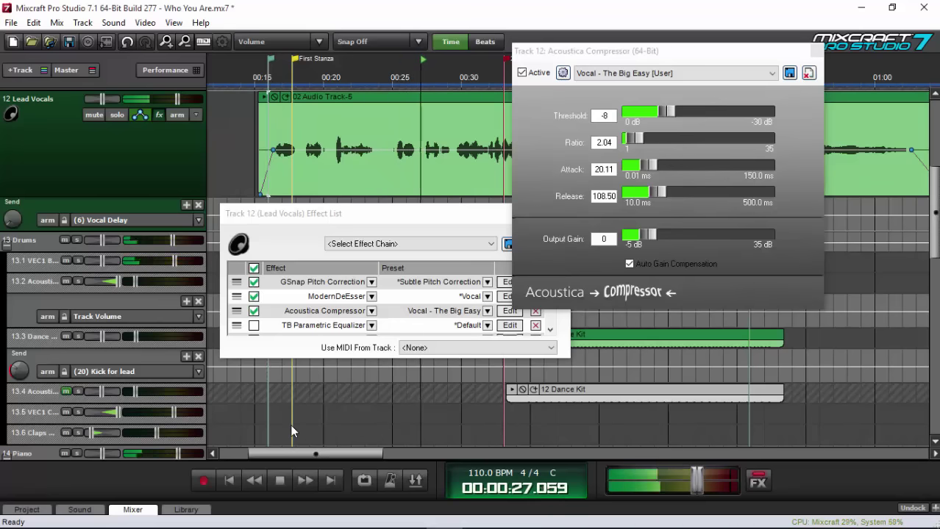
key(space)
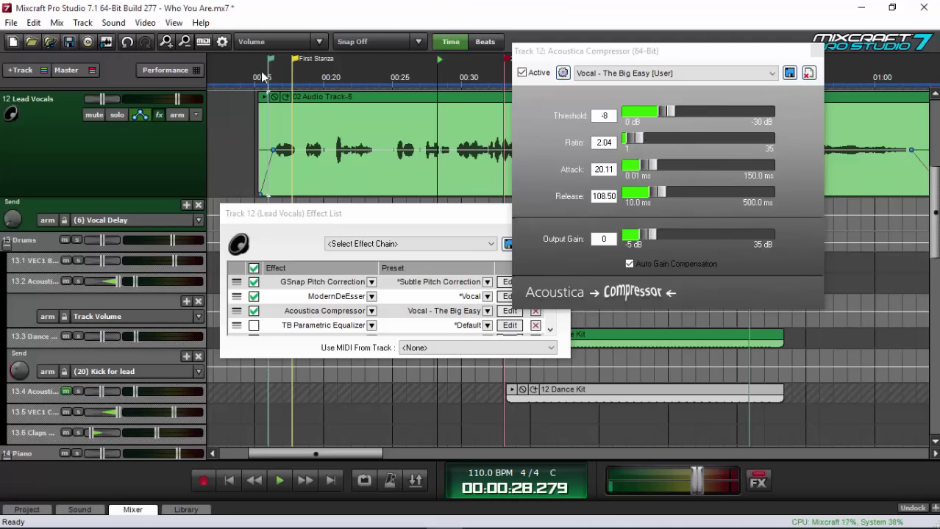
Step: Play from about 00:16 while setting the compressor's release to 83.24 ms, attack to 30.93 ms and threshold to -11 dB, and stop playback
click(268, 73)
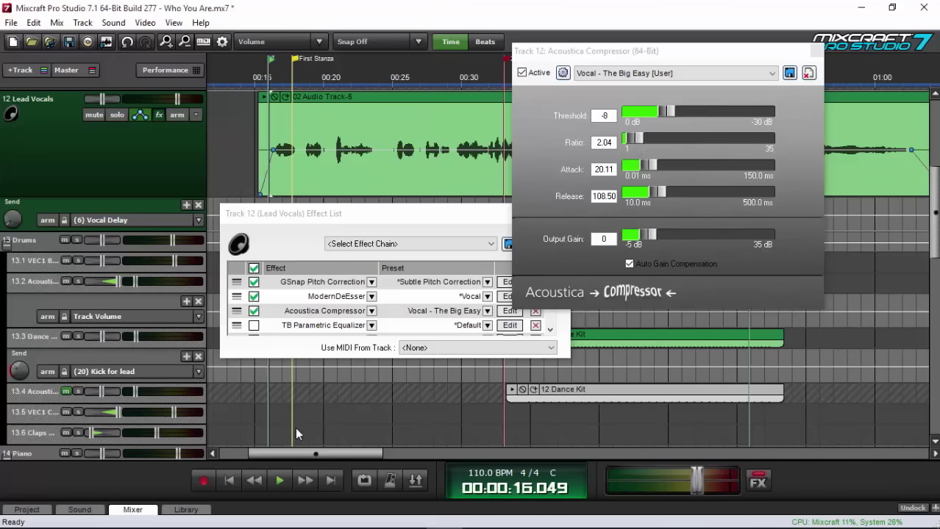
click(278, 479)
drag(665, 195, 660, 173)
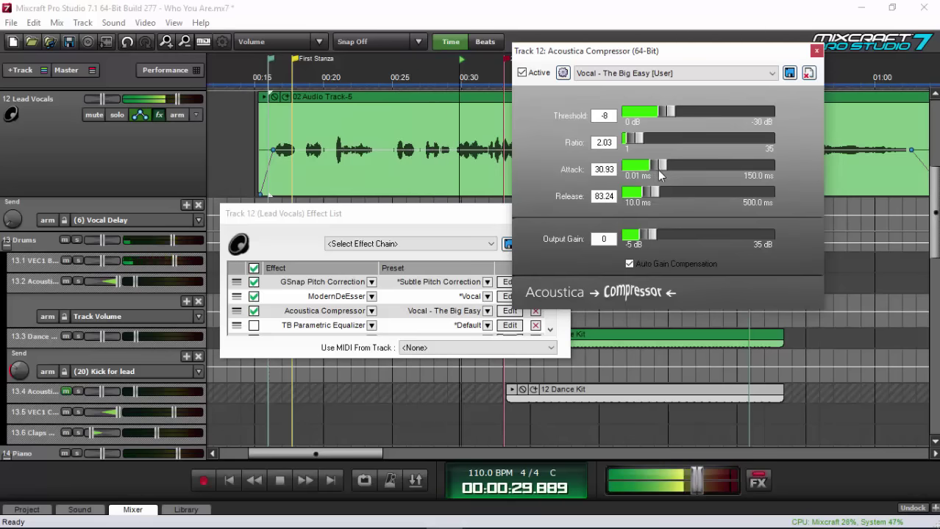
drag(666, 112, 676, 116)
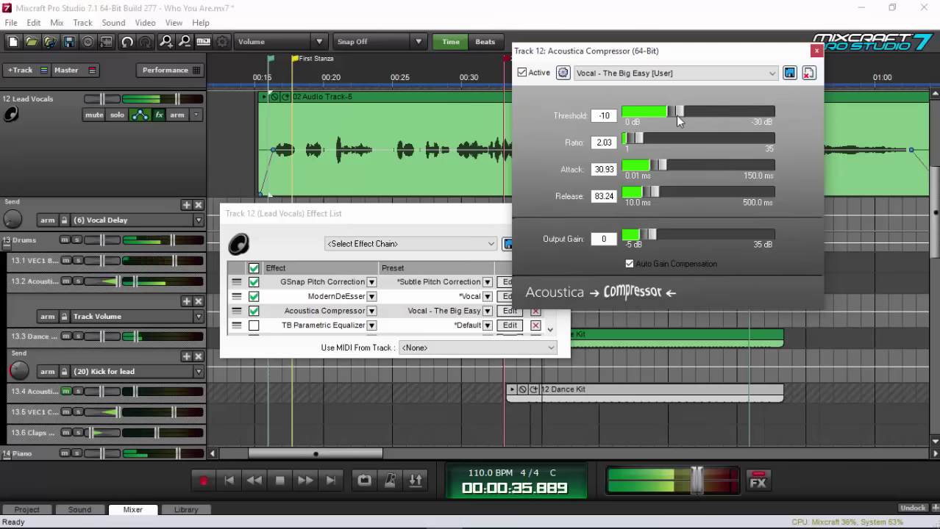
drag(677, 115, 680, 115)
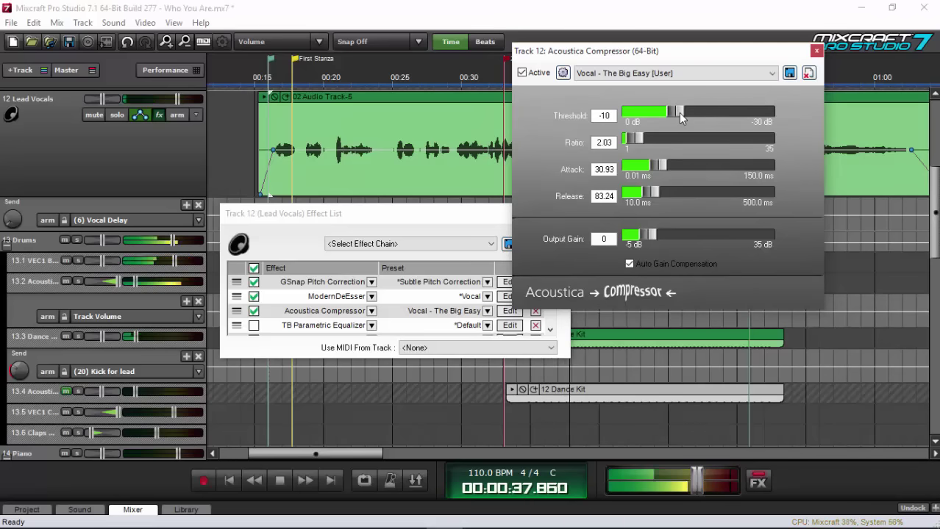
click(283, 479)
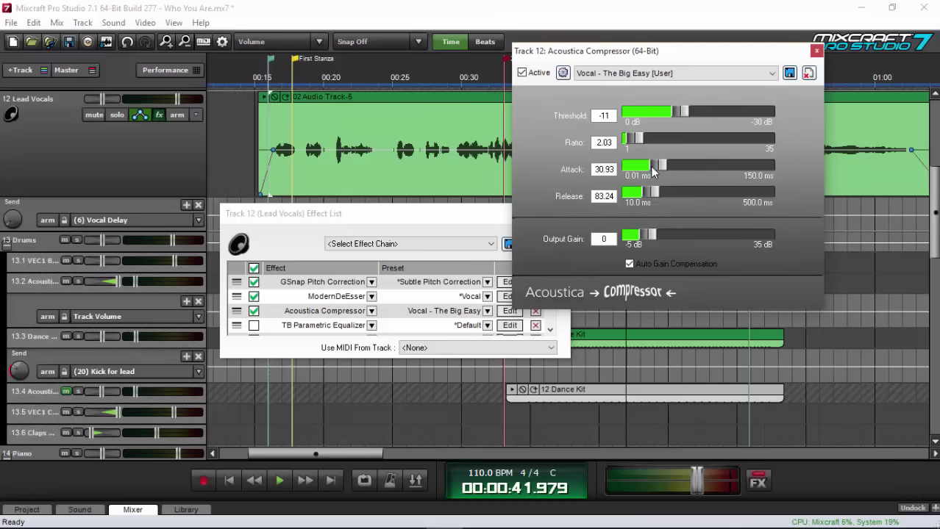
Step: Set the compressor's attack to 46.39 ms and its release to 93.35 ms
drag(653, 170, 673, 171)
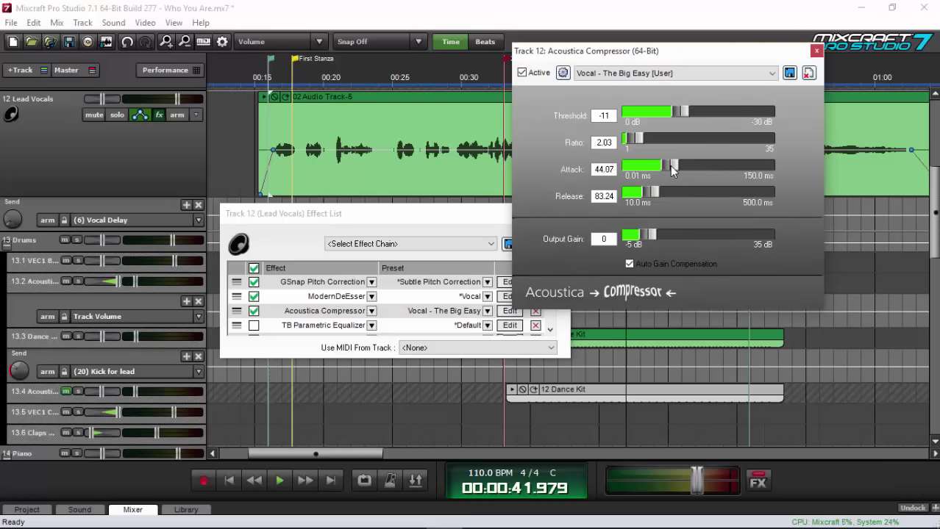
drag(655, 190, 650, 189)
drag(651, 191, 657, 195)
drag(671, 169, 672, 168)
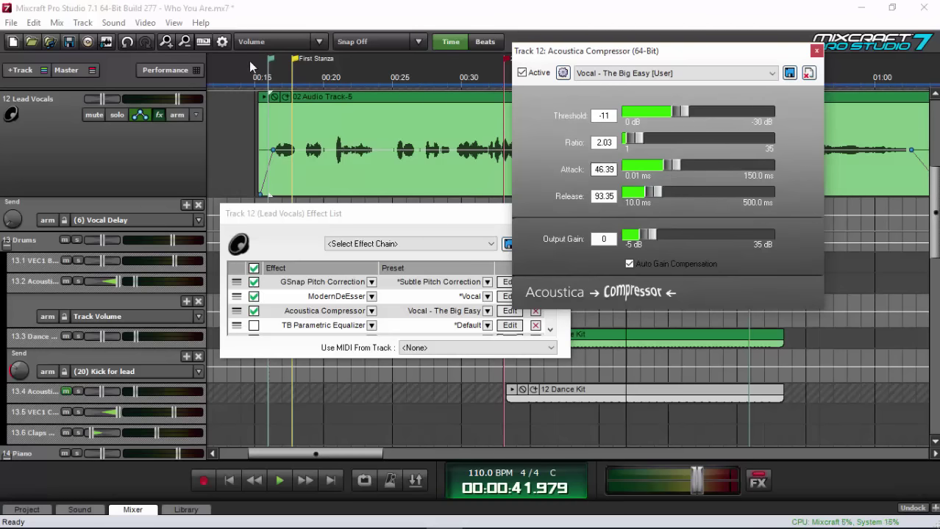
Step: Play from about 00:16 while fine-tuning the compressor's attack to 44.07 ms, stop playback and close the compressor settings
click(267, 73)
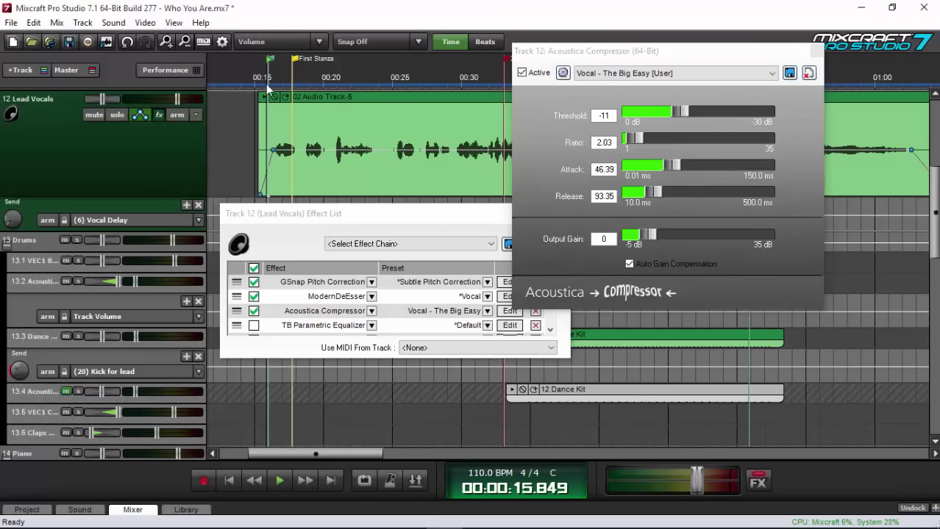
click(284, 482)
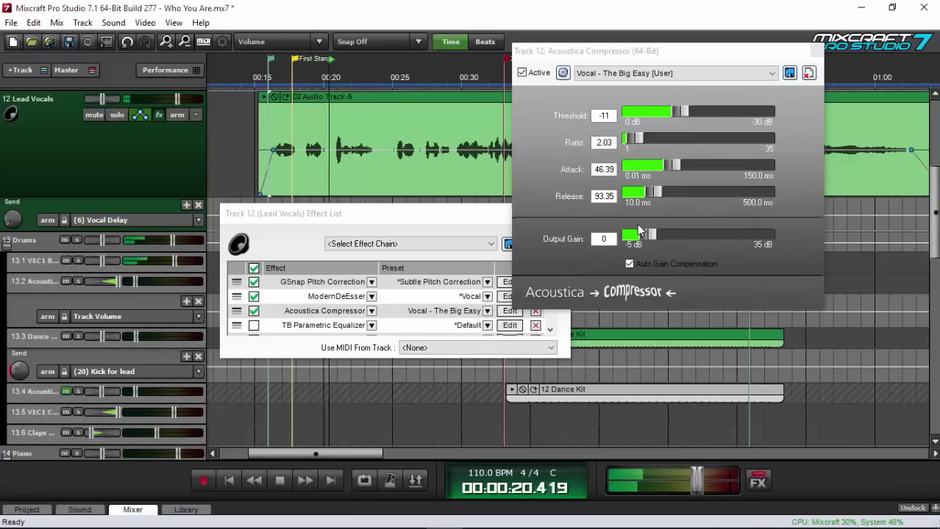
drag(673, 163, 670, 166)
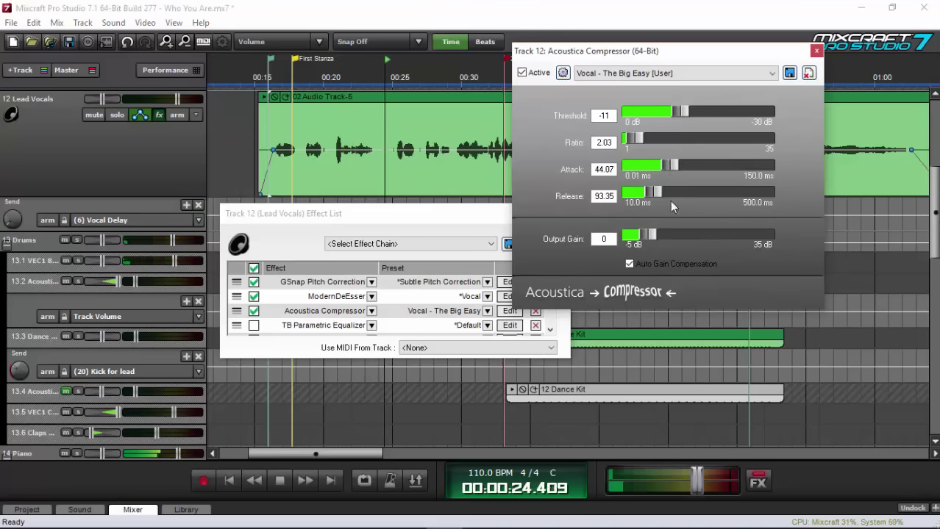
click(280, 482)
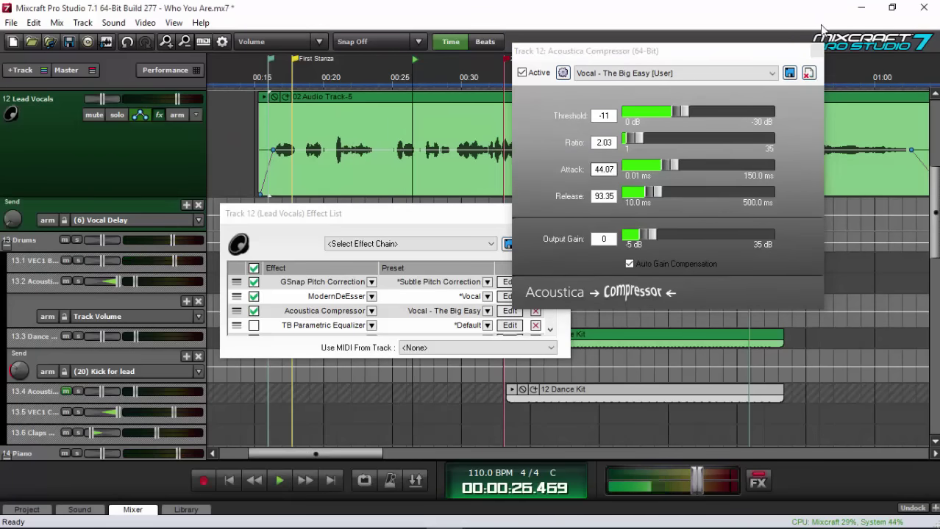
click(817, 50)
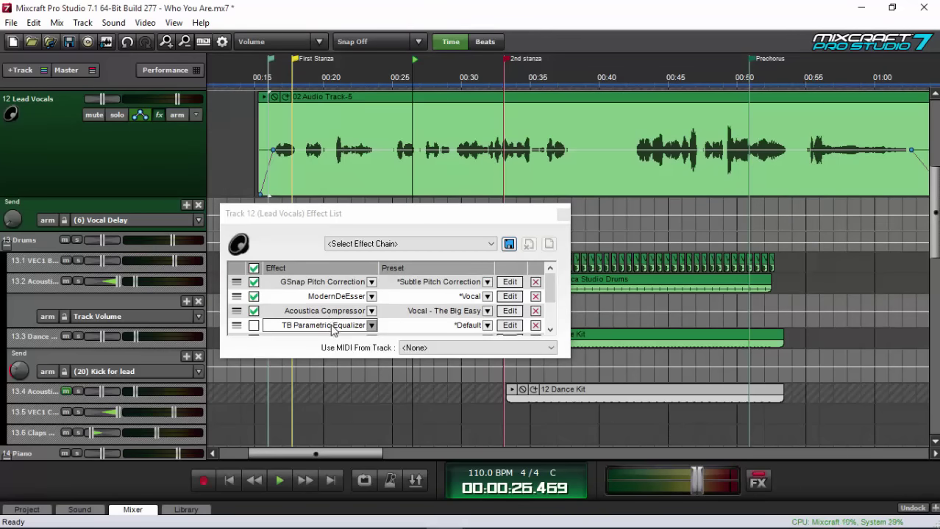
Step: Move TB Parametric Equalizer above Acoustica Compressor, enable it and open its settings, shifting the window higher
drag(332, 333, 329, 315)
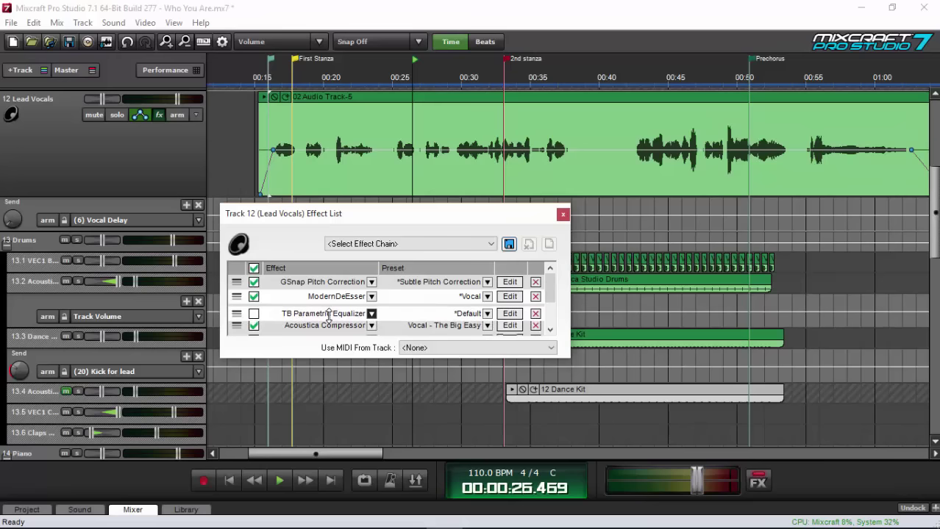
click(254, 311)
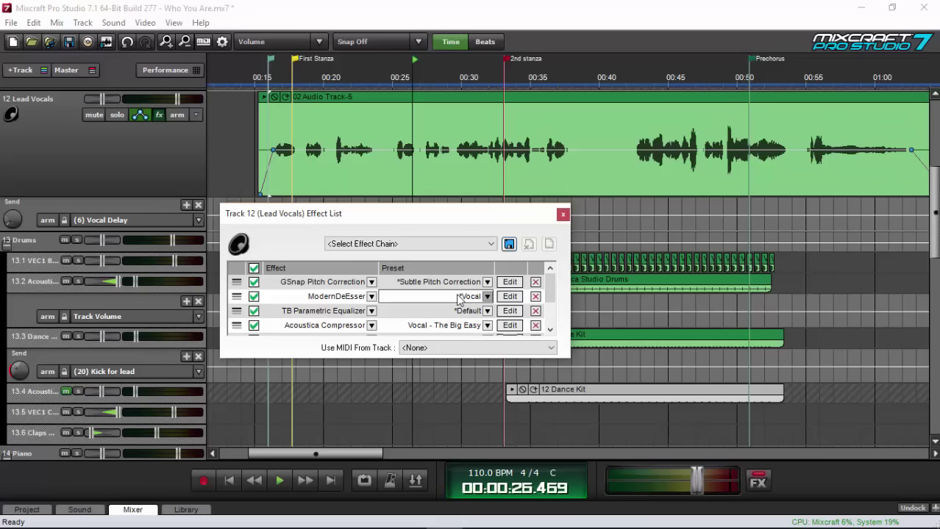
click(509, 311)
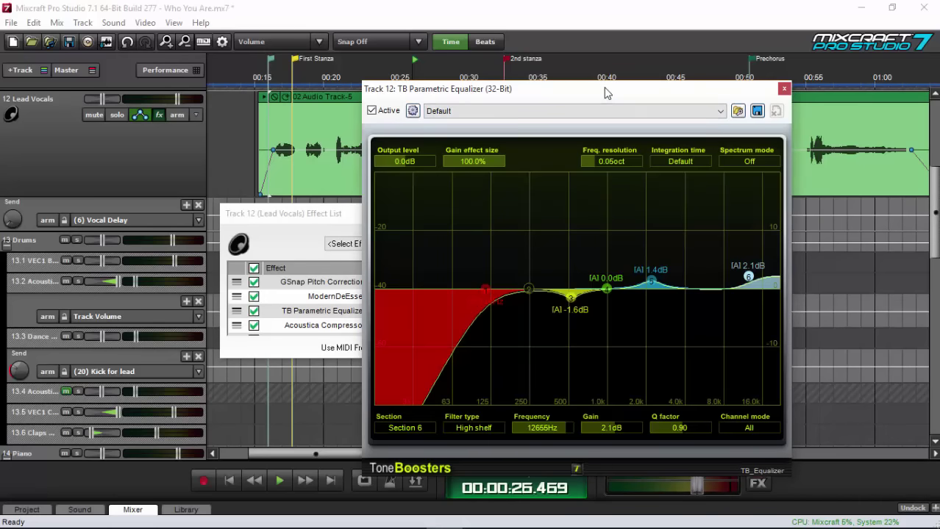
drag(604, 91, 591, 57)
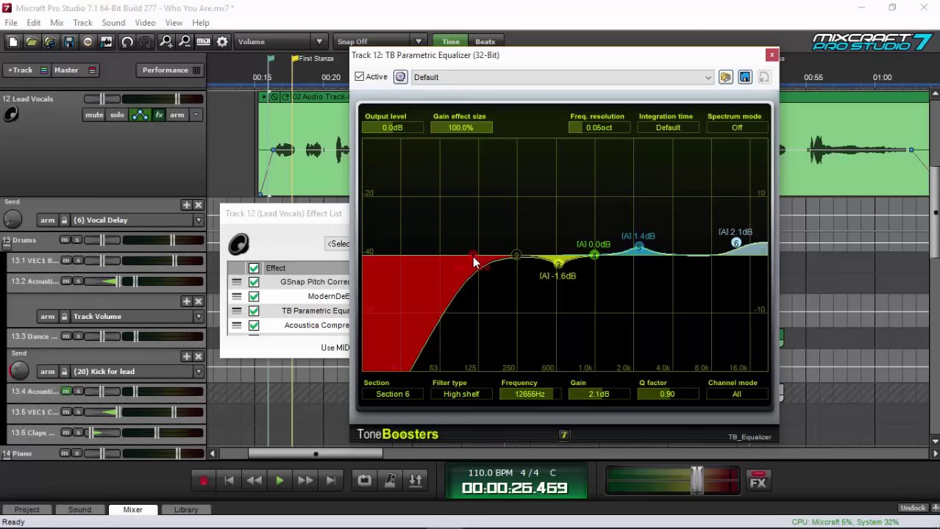
Step: Boost equalizer section 3 to 16.6 dB at 488 Hz with a Q factor of 8.82 and place the playhead just before First Stanza
click(559, 265)
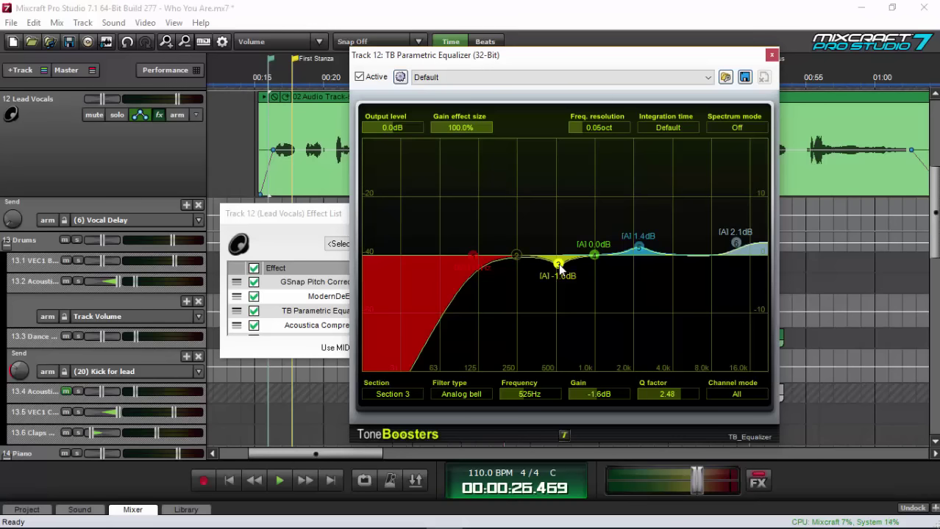
drag(558, 264, 556, 161)
scroll(555, 161, down, 2)
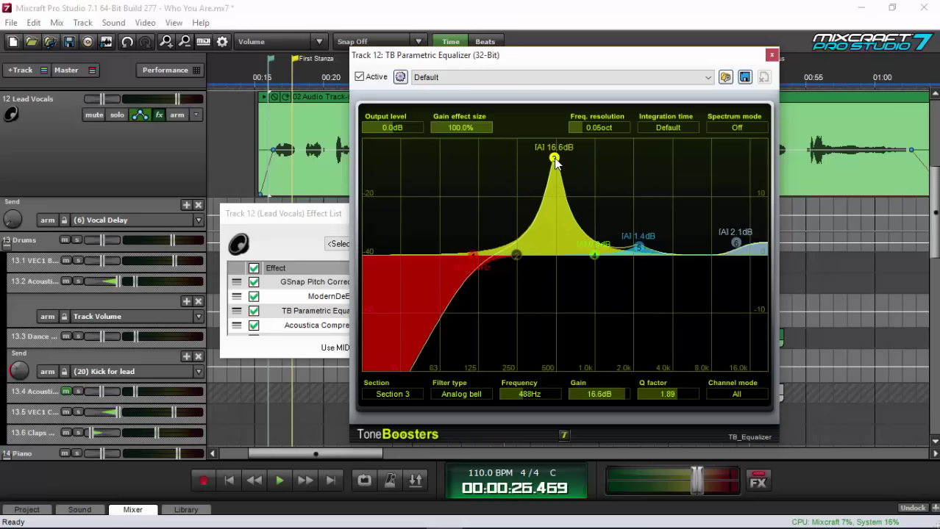
scroll(555, 161, up, 6)
scroll(556, 161, up, 5)
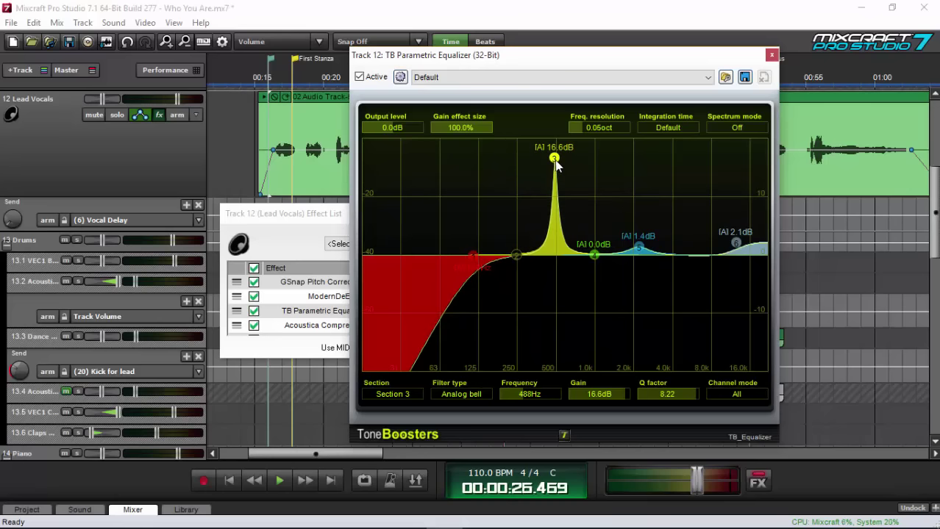
scroll(556, 163, up, 1)
click(270, 82)
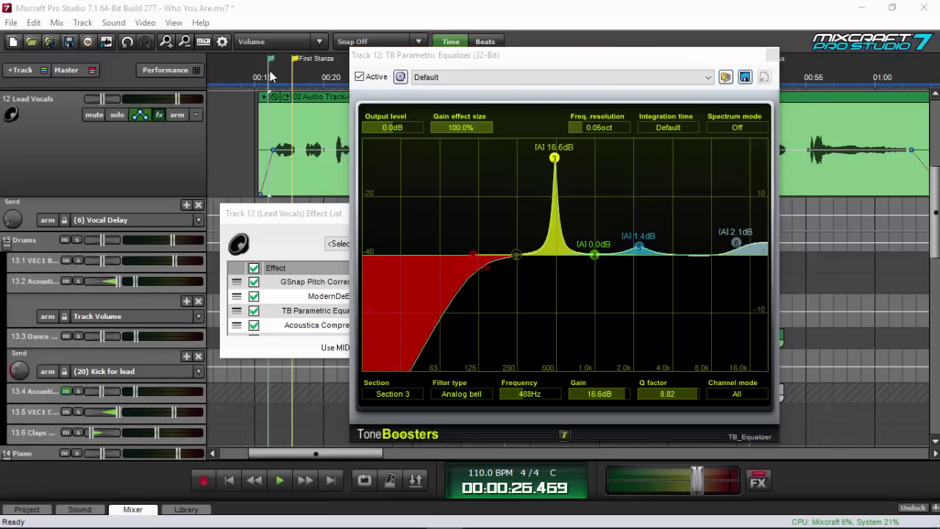
Step: Audition the passage while sweeping the boosted equalizer section 3 to 482 Hz, stop playback and shift it to 321 Hz at 16.8 dB
click(280, 481)
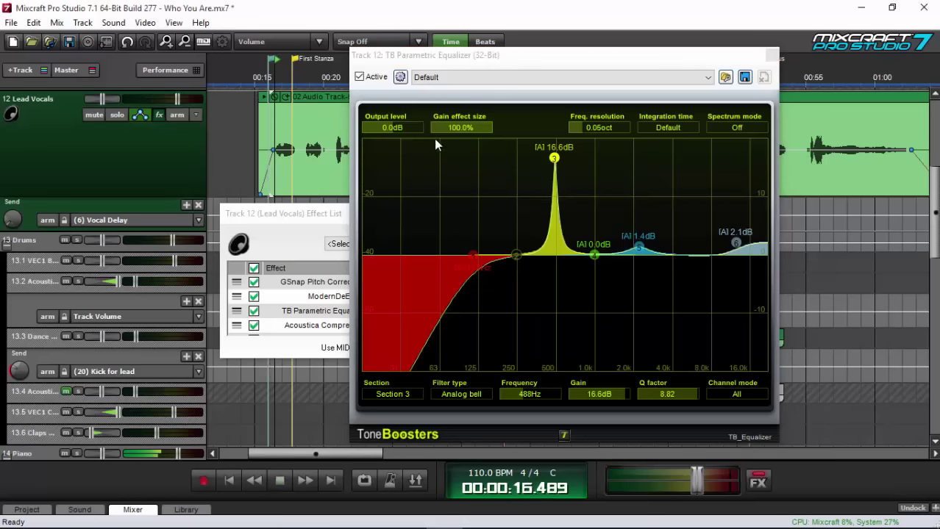
mouse_move(565, 160)
mouse_down()
mouse_move(602, 163)
mouse_move(553, 161)
mouse_up()
click(284, 481)
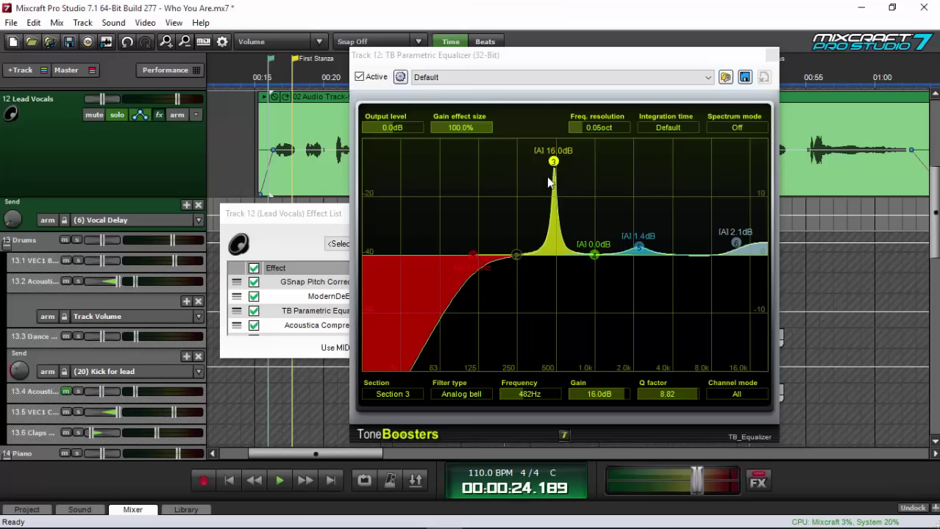
drag(553, 161, 531, 158)
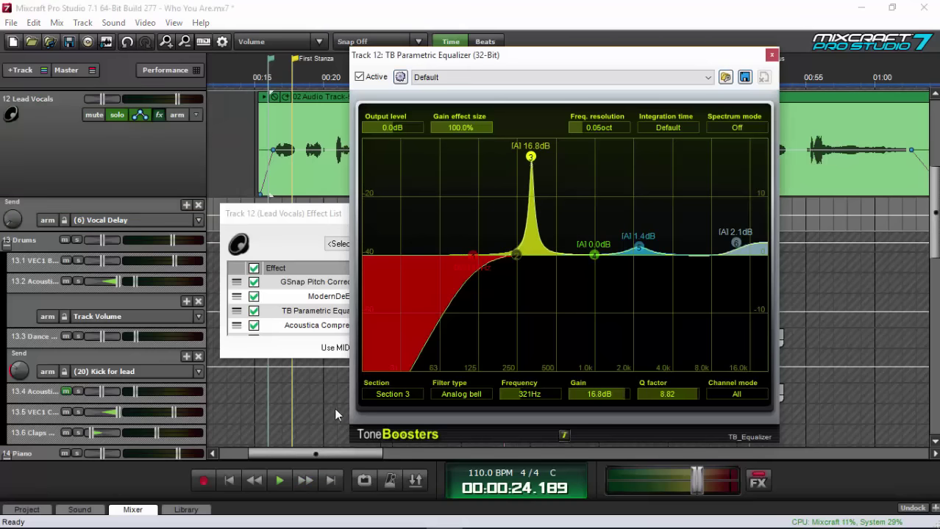
Step: Play the soloed Lead Vocals from about 00:16 while setting equalizer section 3 to -2.0 dB at 531 Hz with a Q factor of 3.67
click(269, 58)
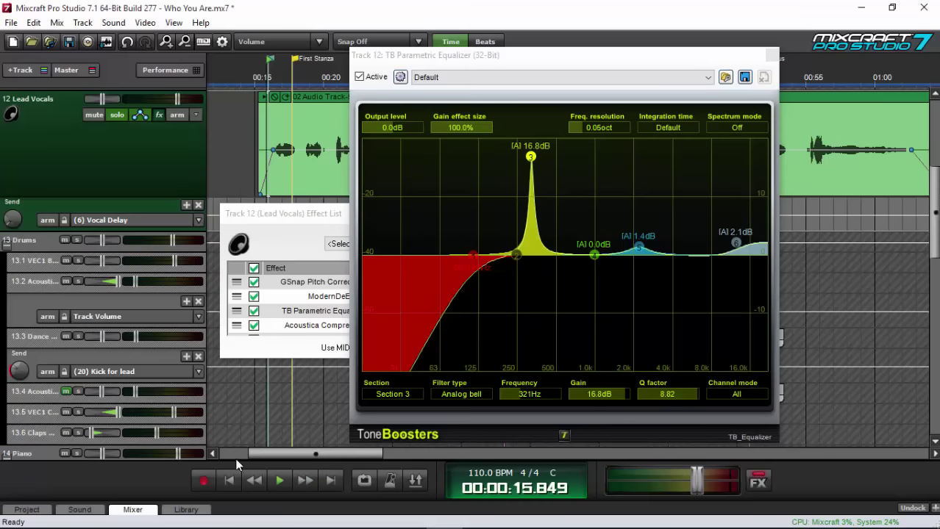
click(279, 482)
drag(531, 156, 560, 271)
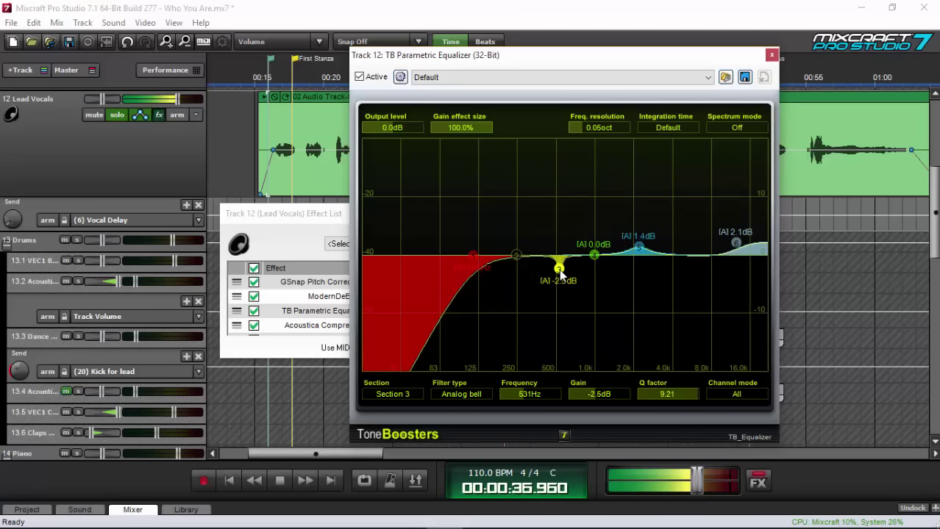
scroll(560, 269, down, 3)
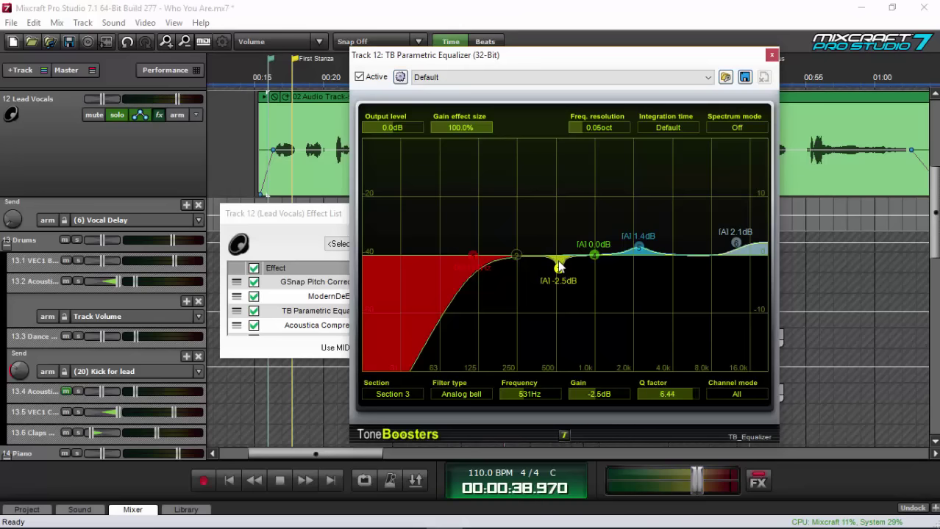
scroll(559, 269, down, 3)
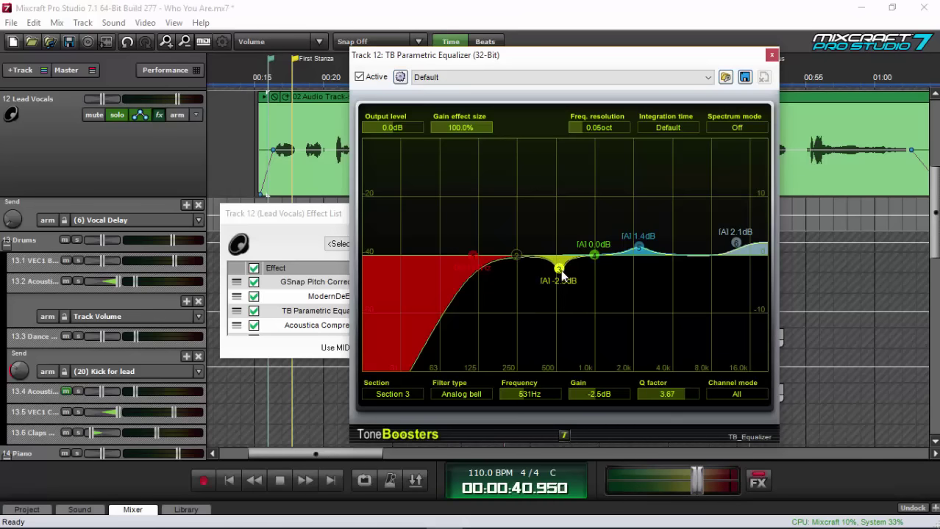
drag(560, 270, 559, 267)
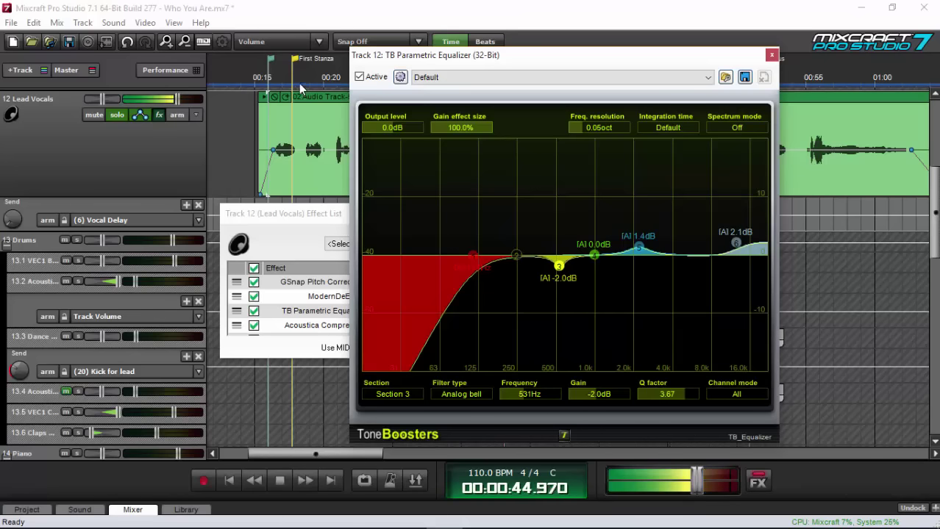
Step: Return the playhead to about 00:16, stop playback and inspect the settings of equalizer sections 5 and 6
click(262, 77)
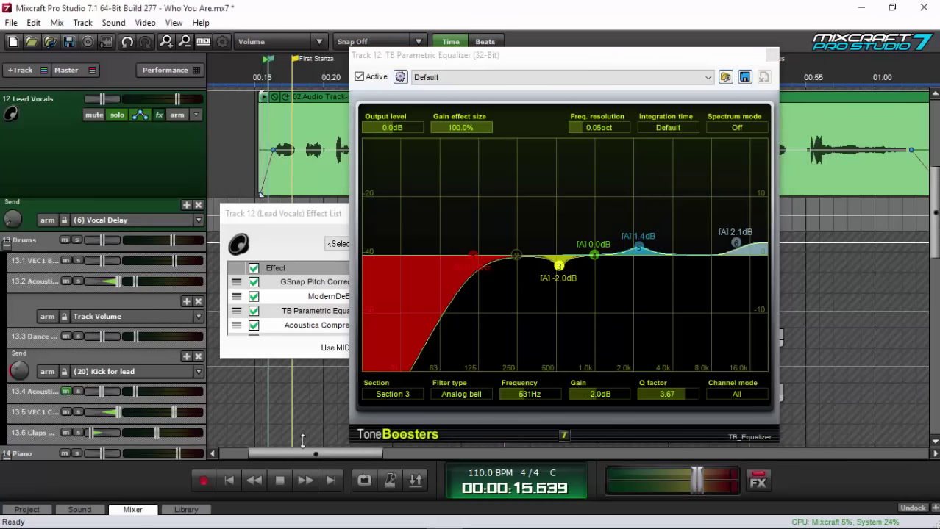
click(281, 480)
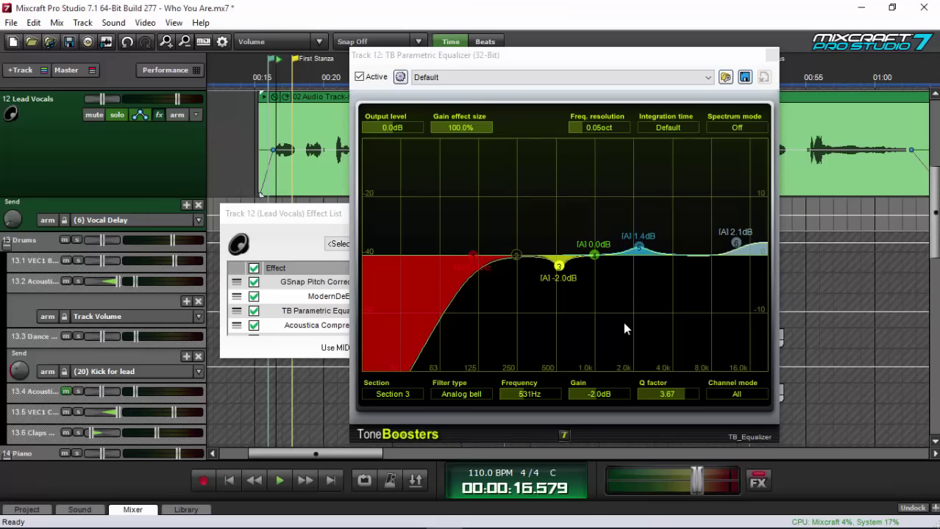
click(638, 247)
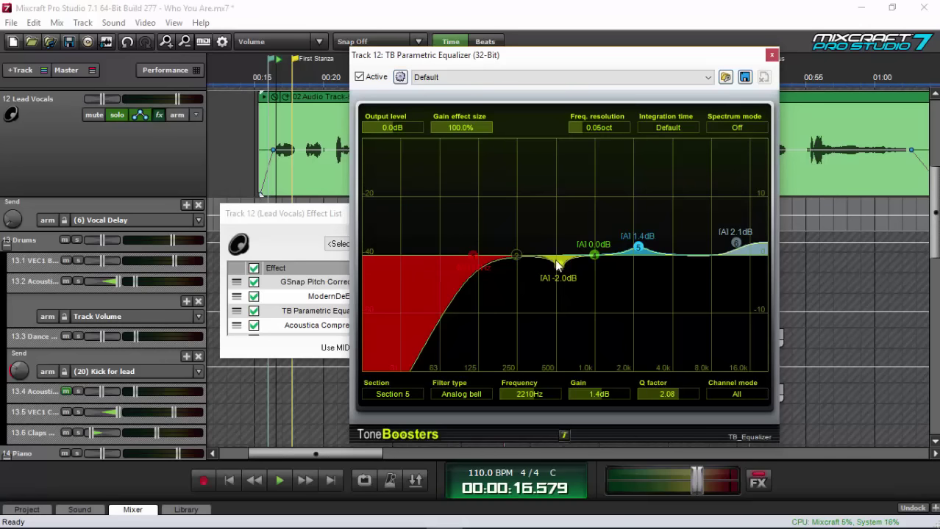
click(737, 247)
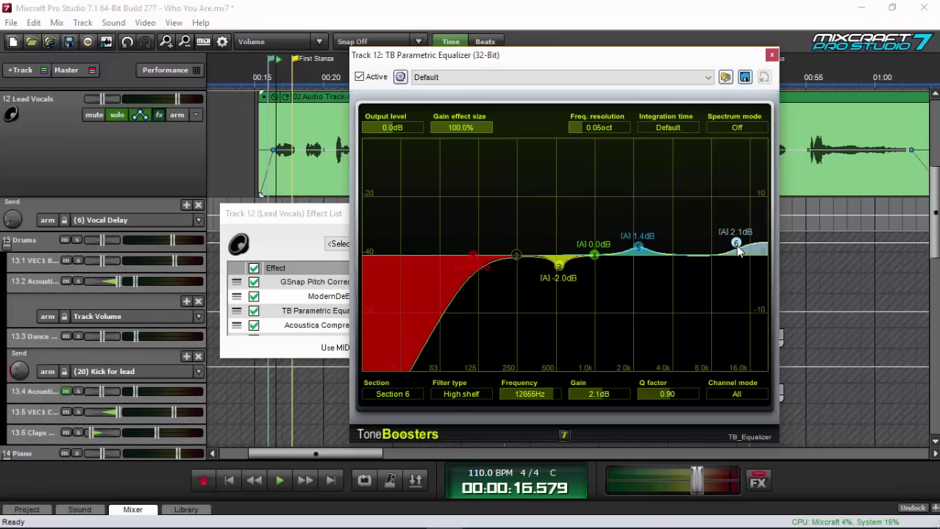
Step: Play the soloed Lead Vocals from about 00:16 and move the equalizer window aside to uncover the effect list
click(269, 83)
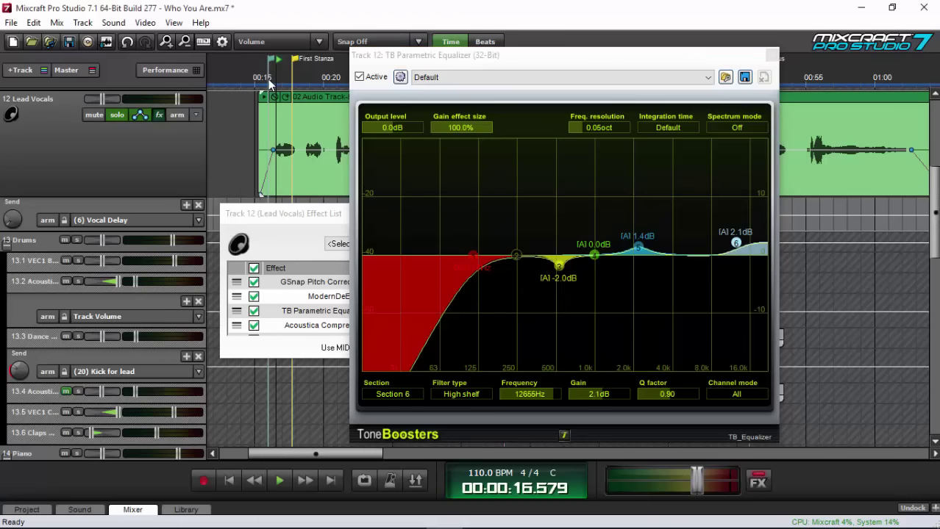
click(269, 83)
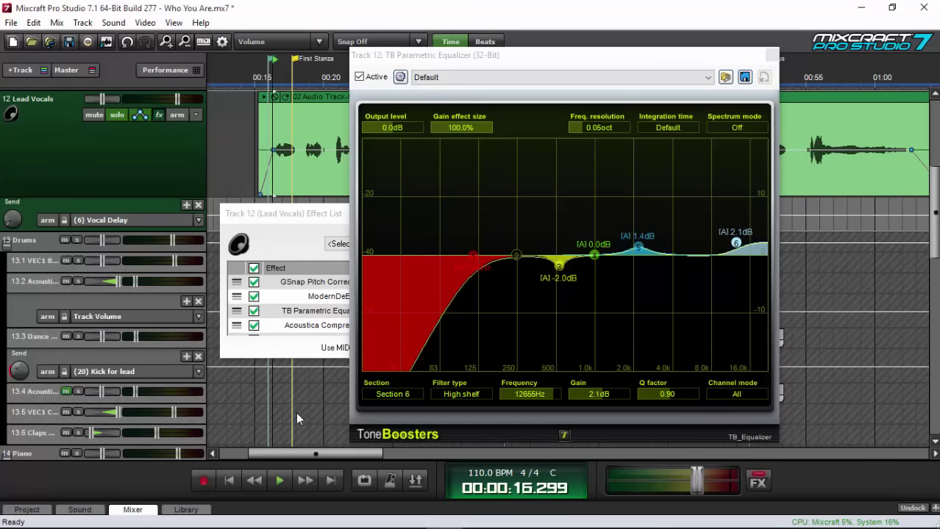
click(281, 480)
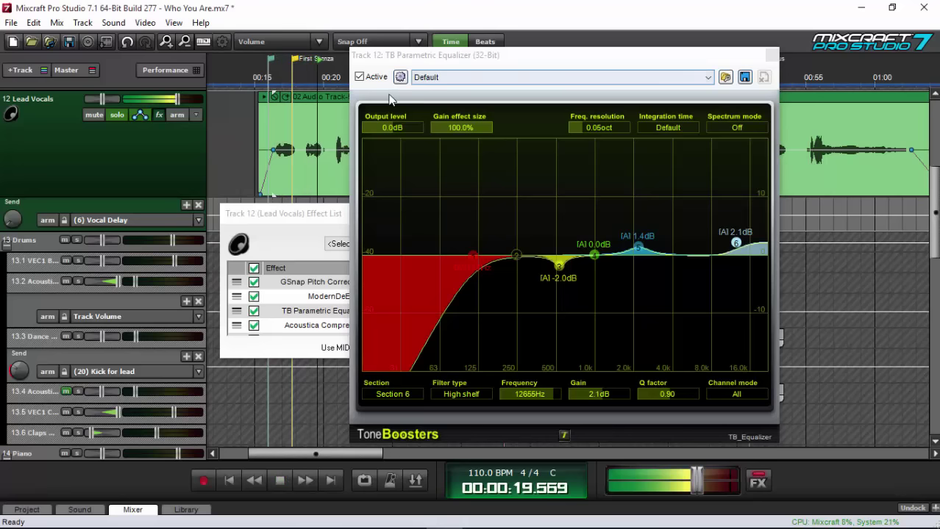
click(453, 62)
drag(454, 63, 619, 63)
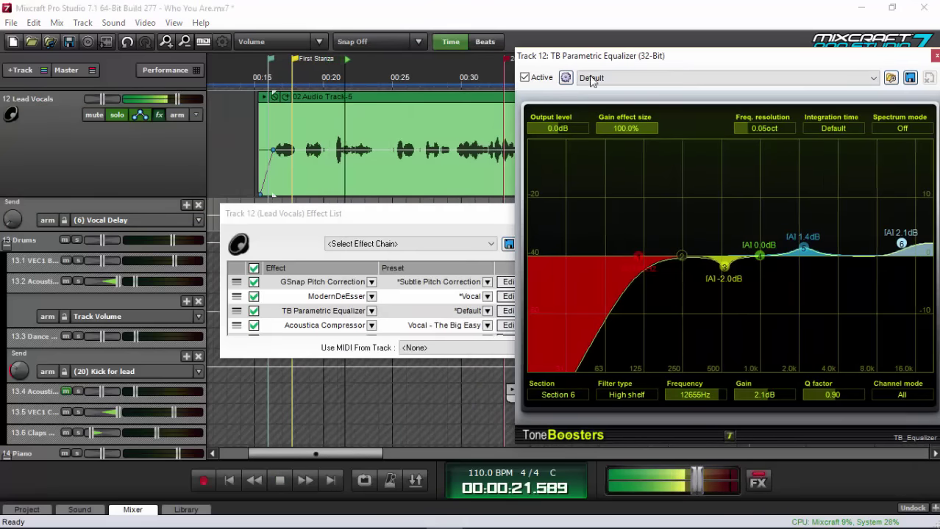
Step: Bypass and reactivate the equalizer during playback to compare the sound, stop playback and close the equalizer settings
click(524, 77)
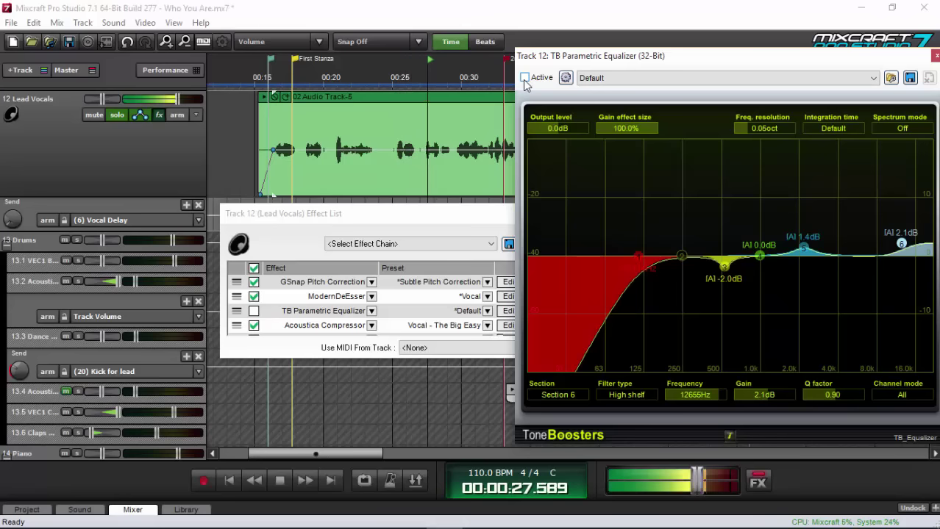
click(524, 77)
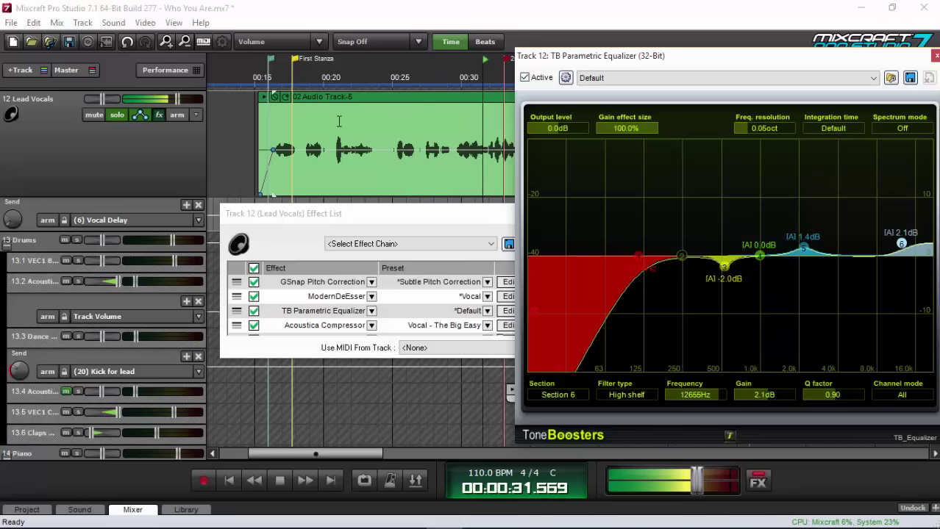
click(280, 481)
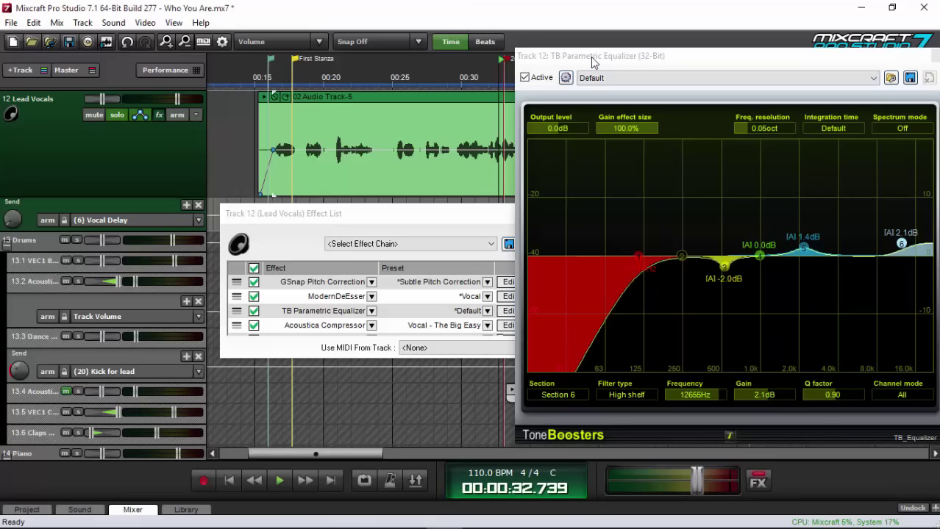
drag(593, 62, 508, 65)
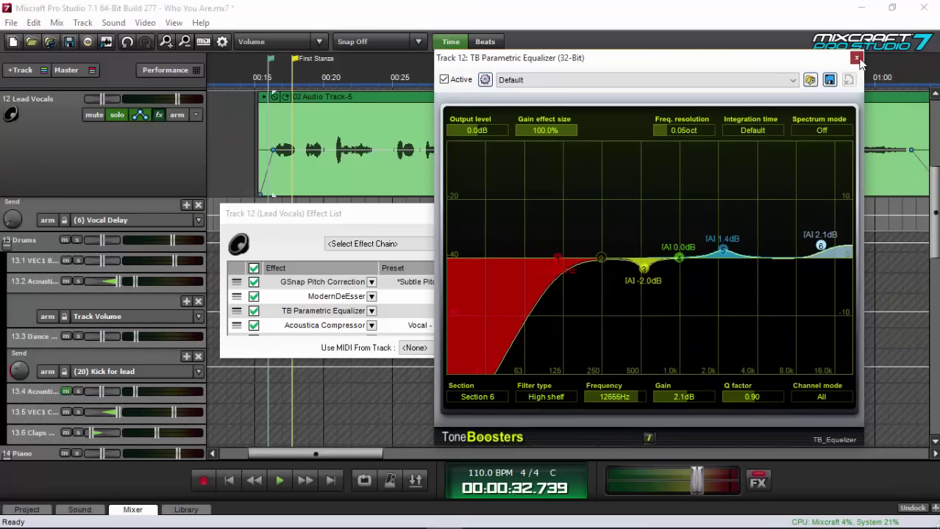
click(855, 58)
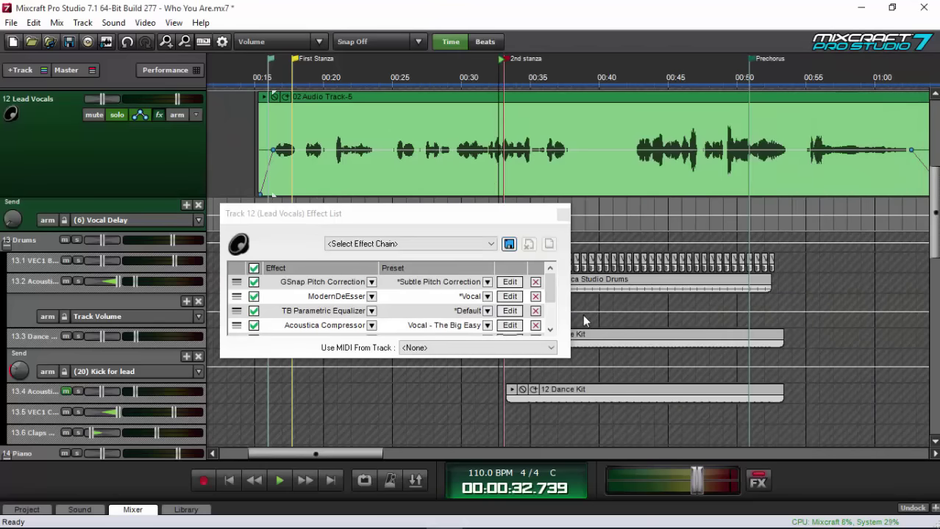
Step: Enable ModernLostAngel below Acoustica Compressor, open its settings, shift the window lower and close the effect list
scroll(547, 316, down, 2)
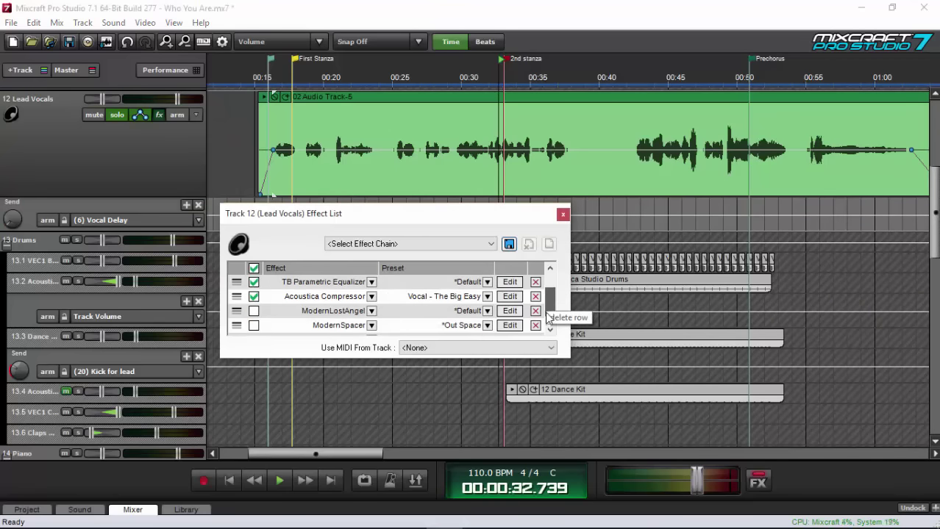
click(347, 297)
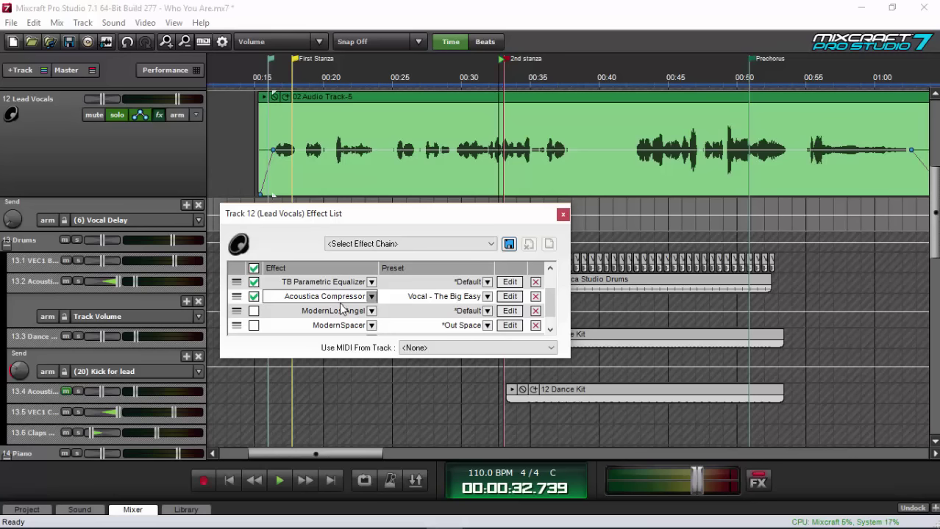
click(343, 315)
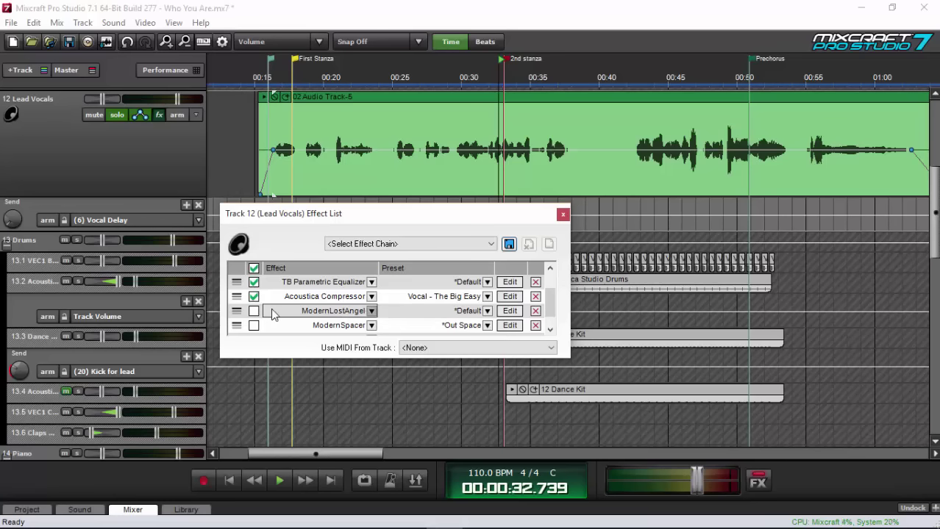
click(513, 312)
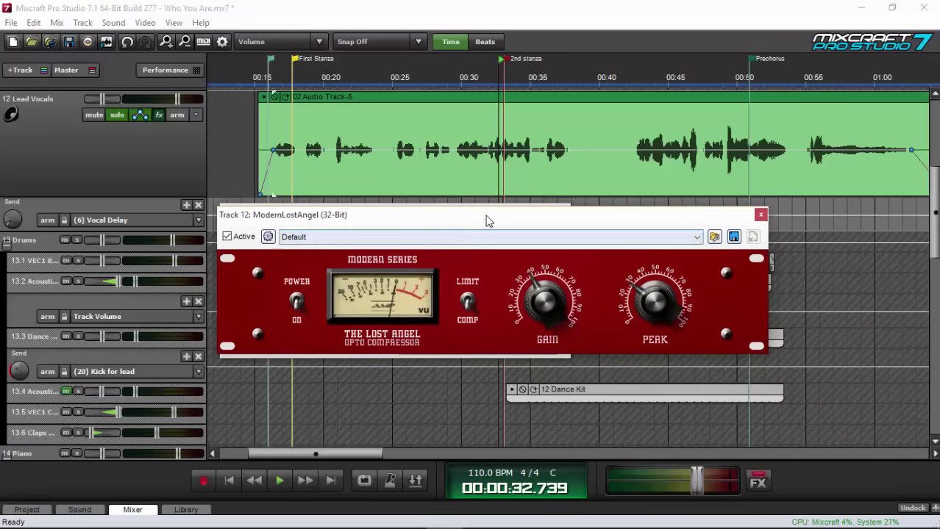
drag(482, 225, 501, 243)
click(564, 210)
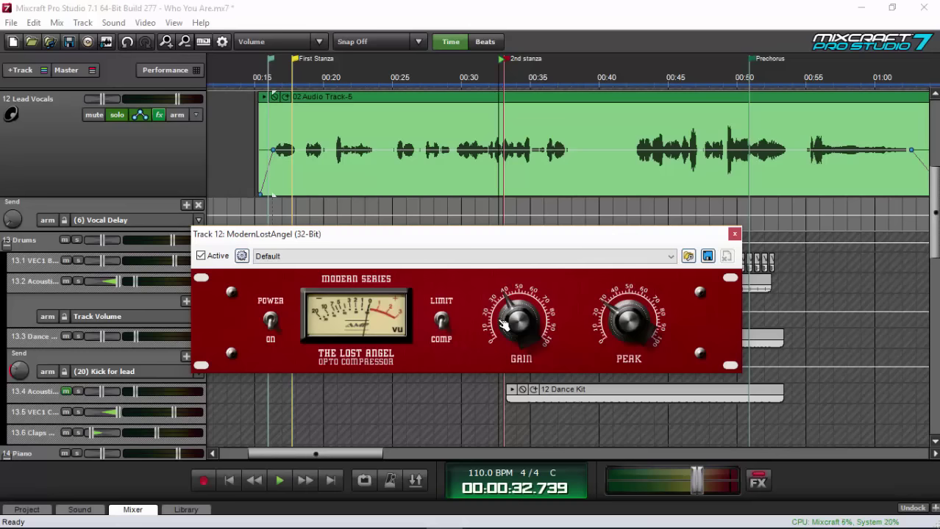
Step: Compare the soloed vocals from about 00:16 with ModernLostAngel bypassed and active, leaving it active, and replay the passage in the full mix
click(265, 79)
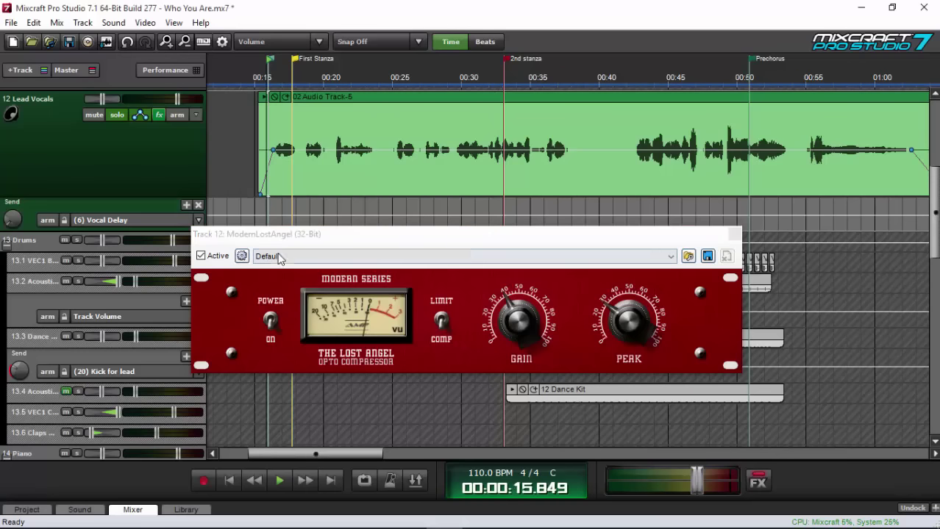
click(280, 481)
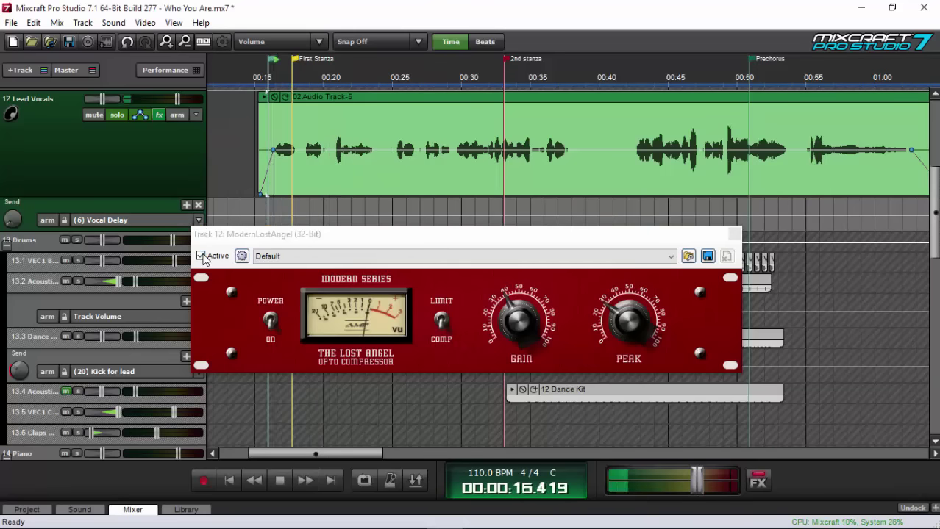
click(202, 257)
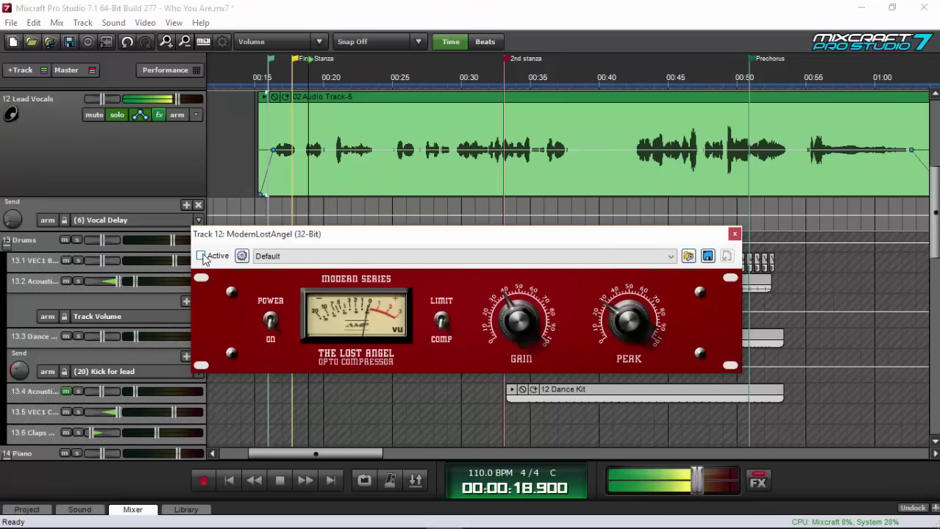
click(201, 257)
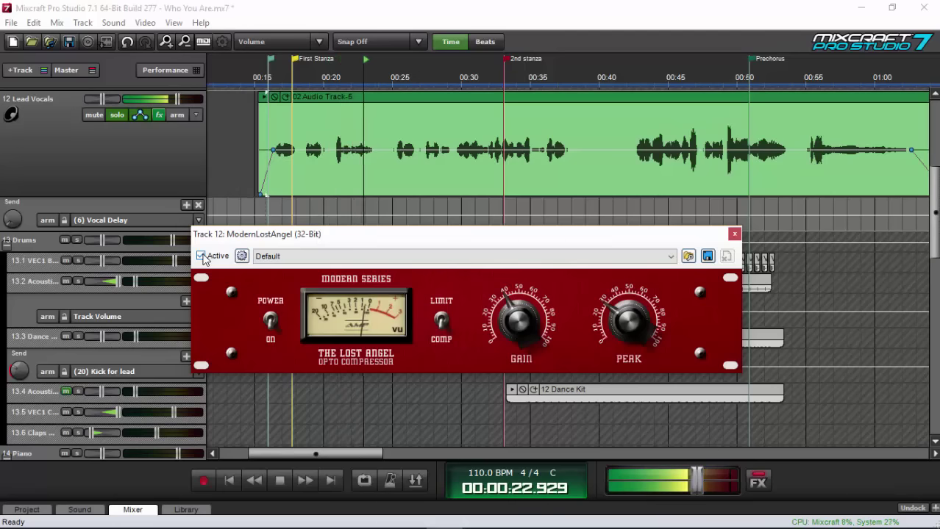
click(200, 256)
click(200, 256)
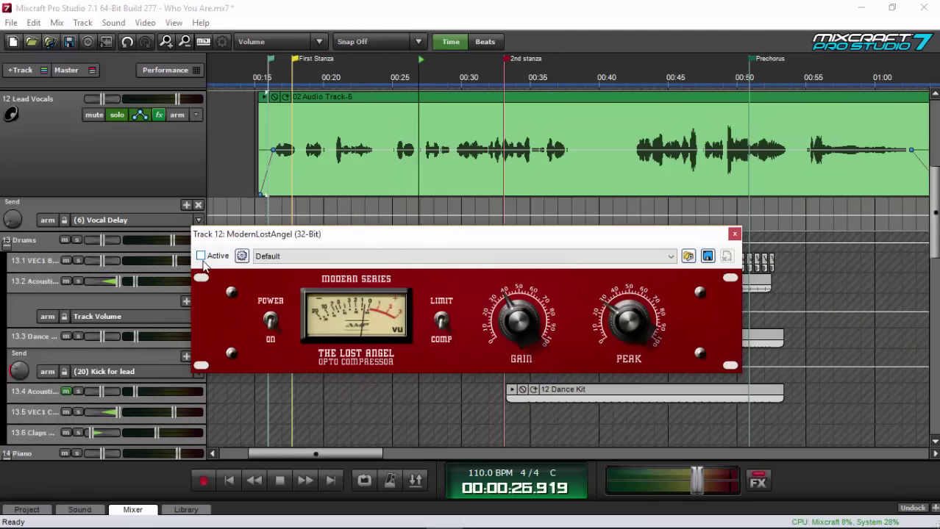
click(201, 256)
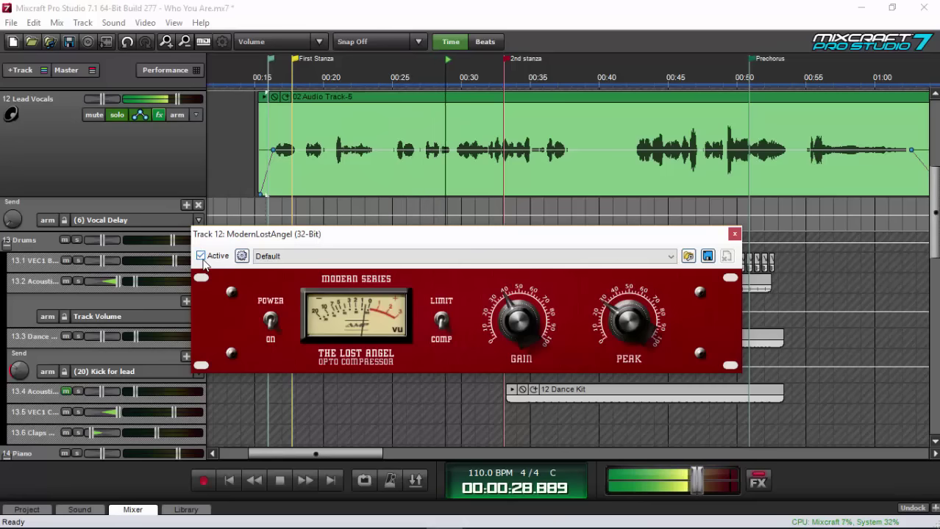
click(201, 256)
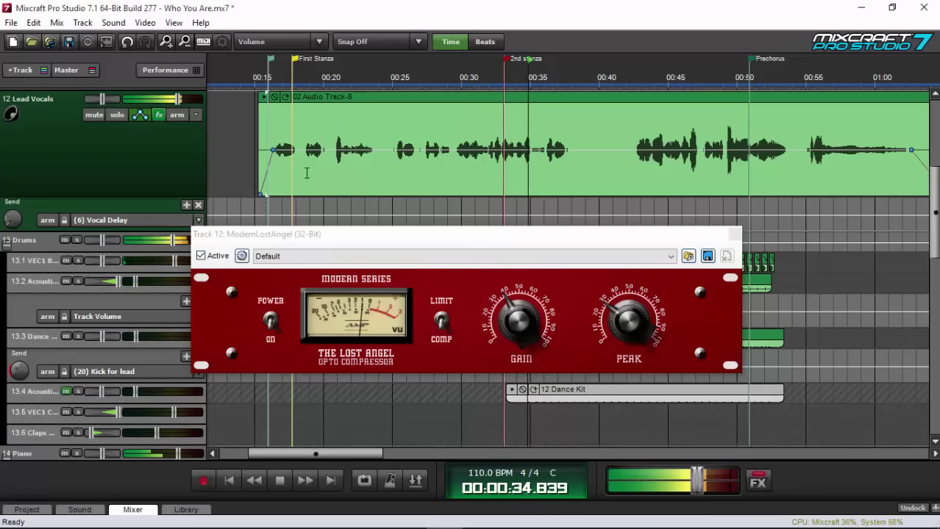
click(269, 79)
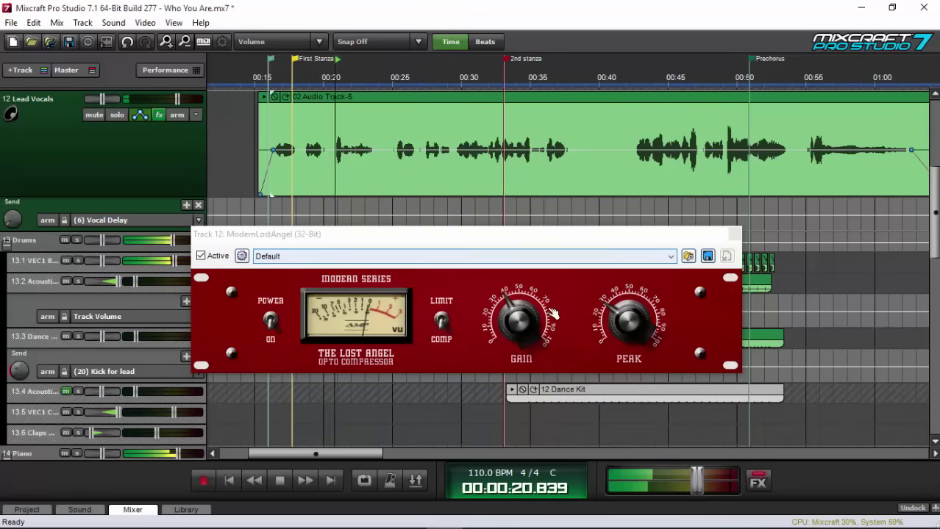
click(623, 331)
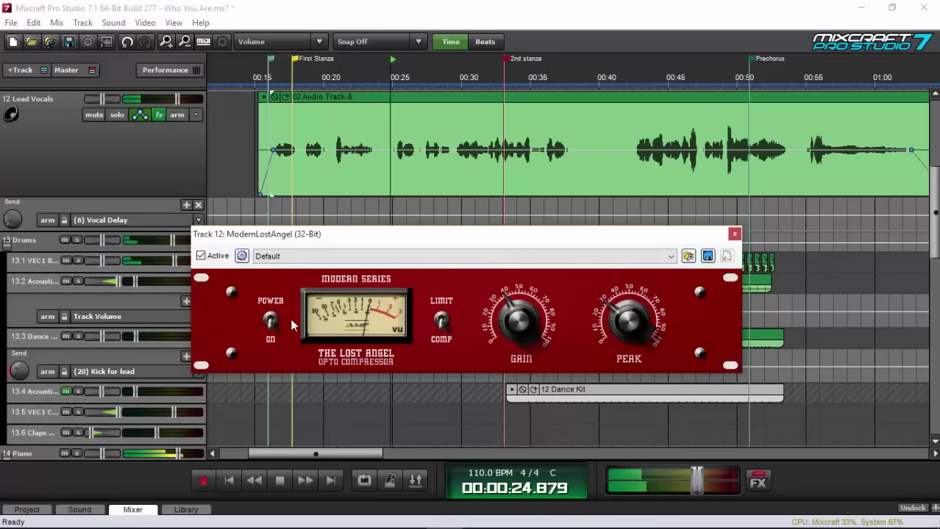
Step: Stop playback, remove the inactive ModernSpacer from the Lead Vocals effect list and close the list
click(286, 483)
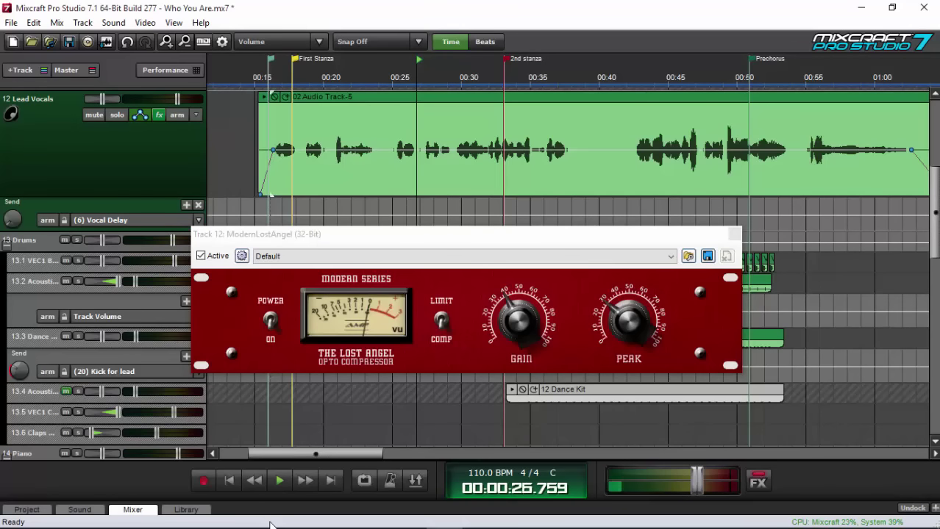
click(159, 116)
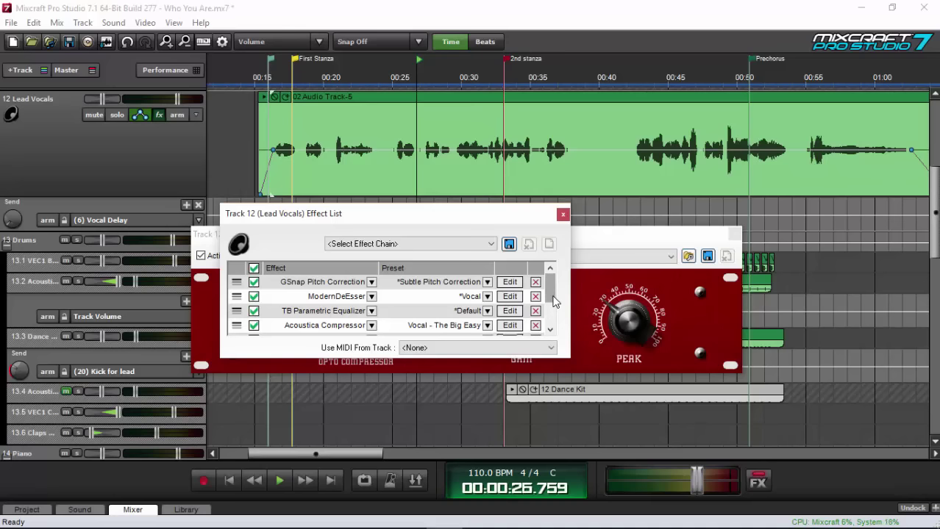
drag(555, 302, 555, 306)
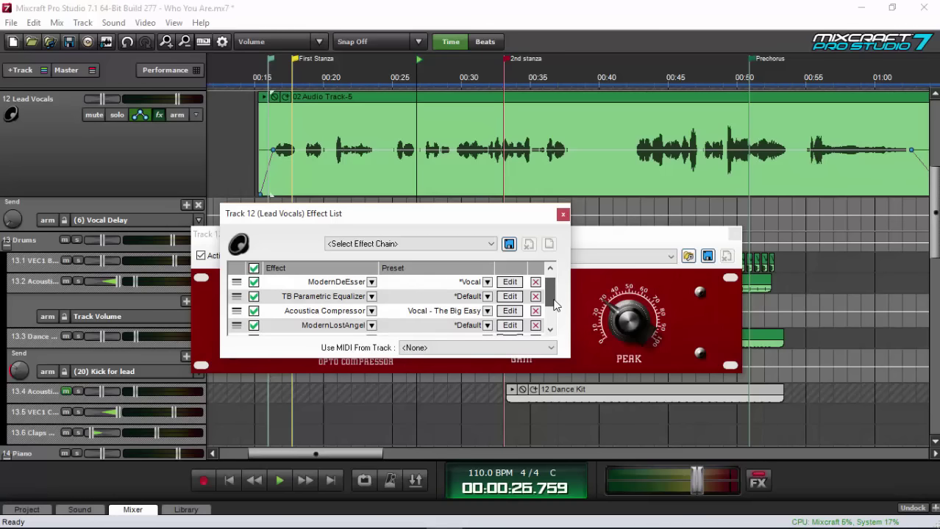
drag(555, 306, 555, 314)
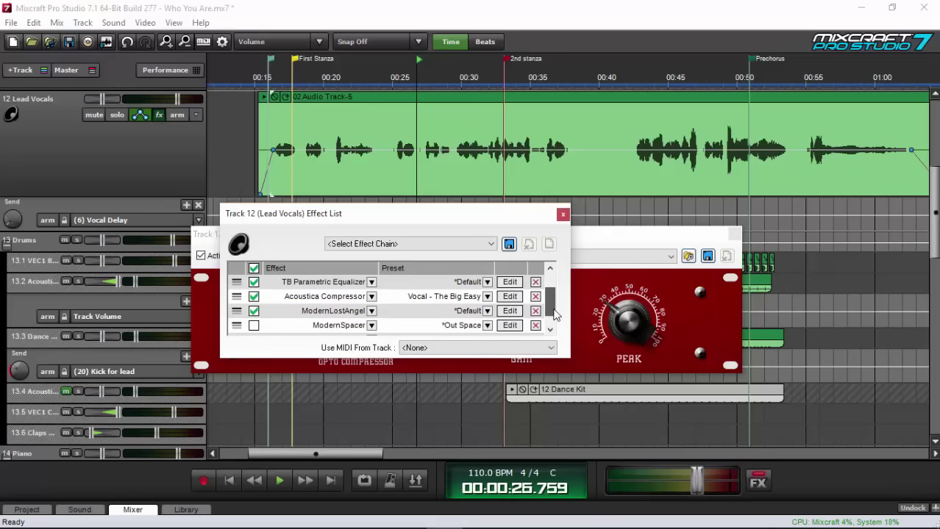
click(386, 325)
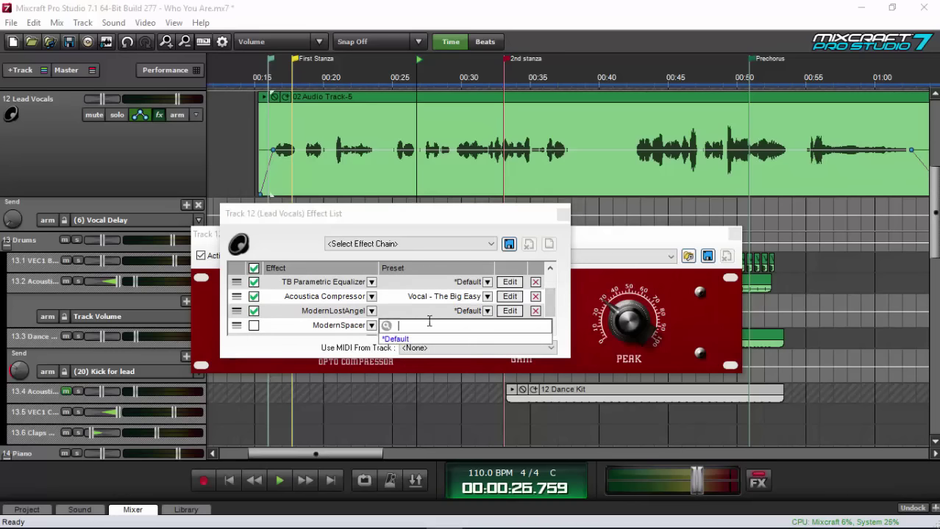
click(338, 325)
click(372, 325)
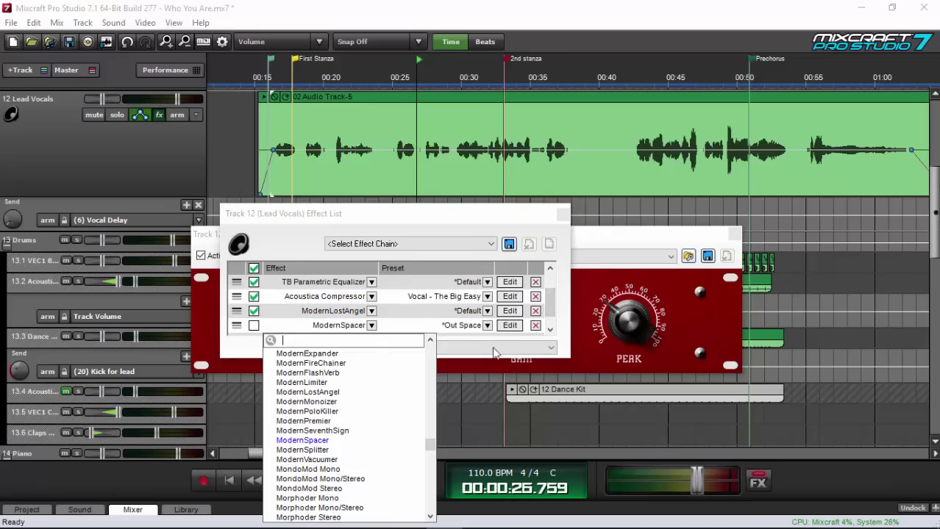
click(535, 331)
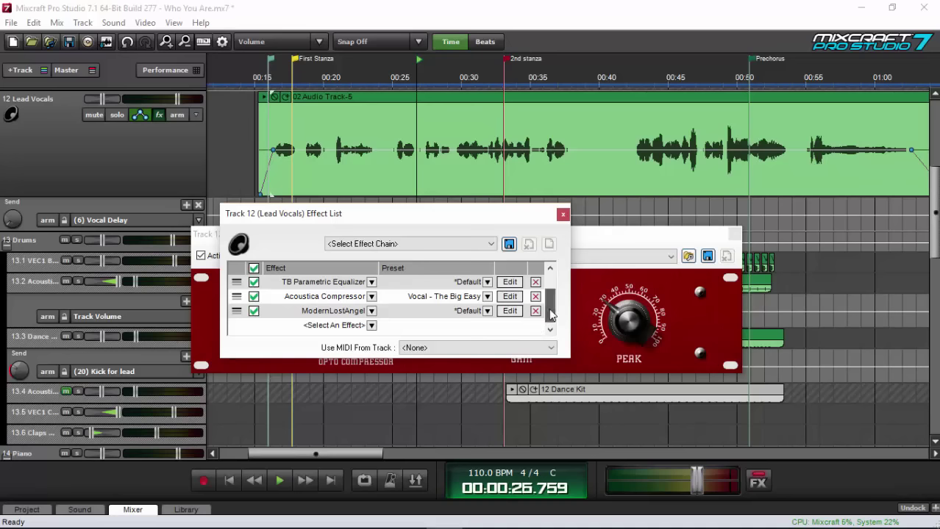
mouse_move(551, 313)
mouse_down()
mouse_move(551, 290)
mouse_move(555, 324)
mouse_move(553, 307)
mouse_up()
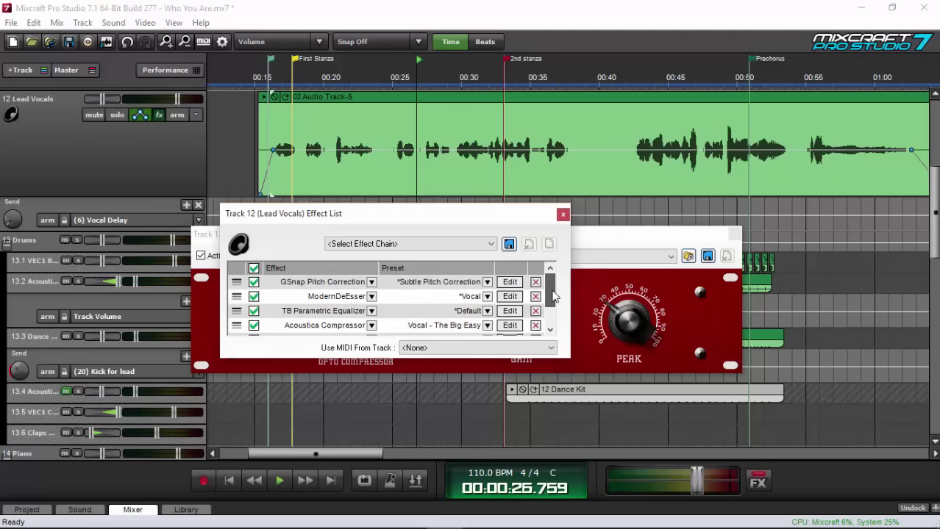
click(562, 216)
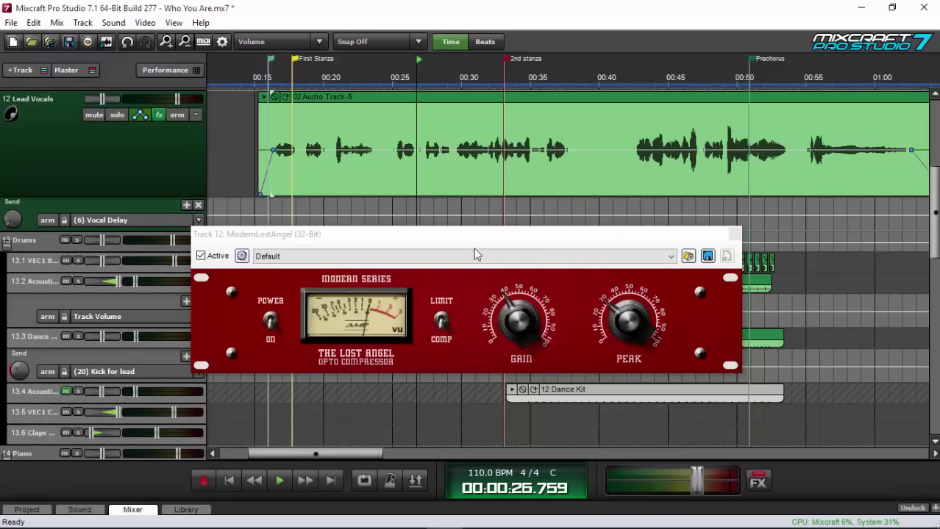
Step: Close the ModernLostAngel settings and move the Vocal Delay track directly above the Lead Vocals track
click(265, 79)
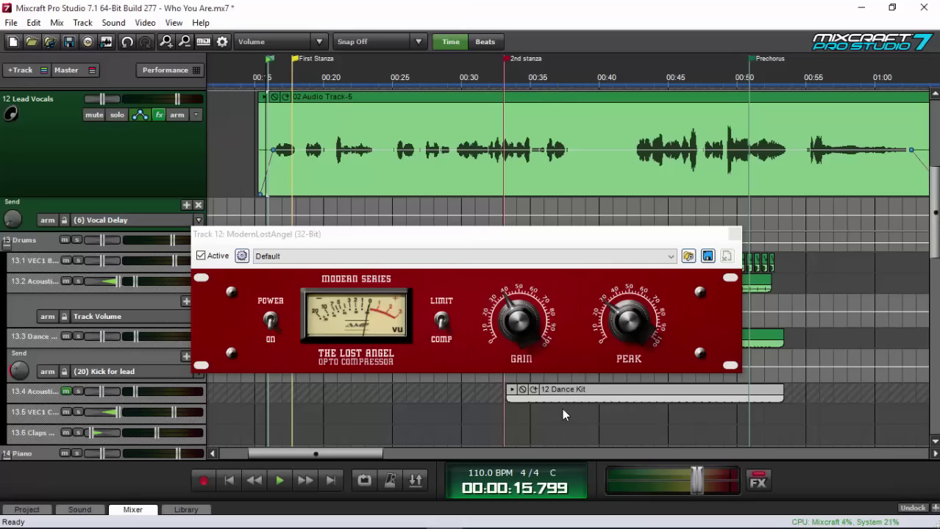
click(734, 236)
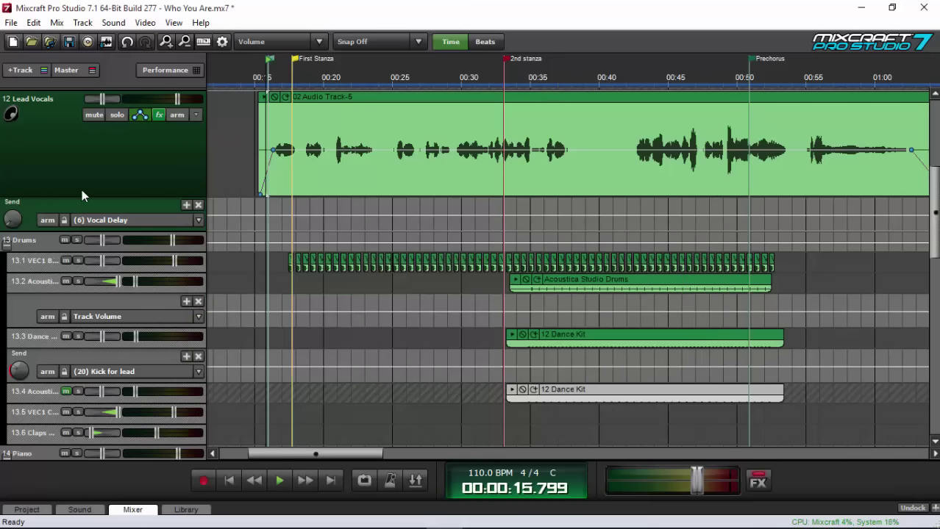
scroll(81, 195, up, 1)
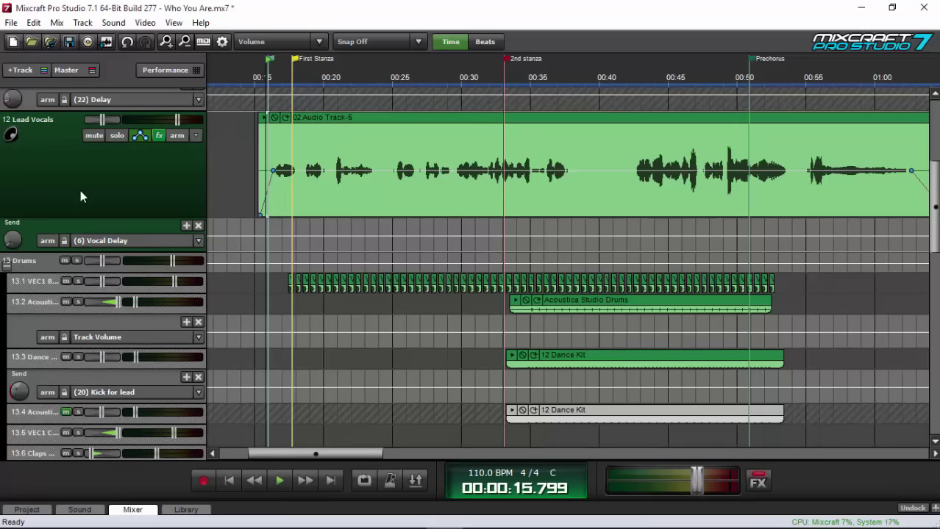
scroll(69, 209, up, 9)
scroll(147, 232, up, 3)
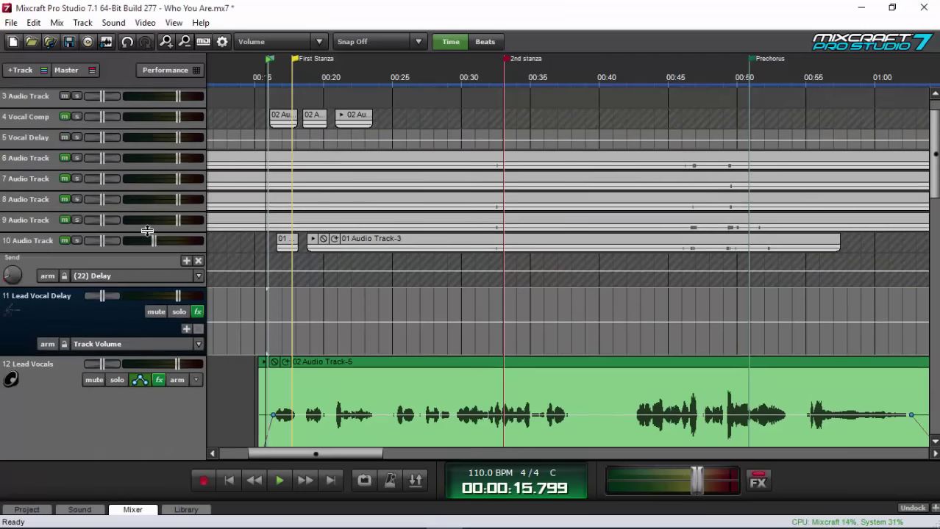
drag(48, 139, 45, 323)
drag(72, 120, 119, 295)
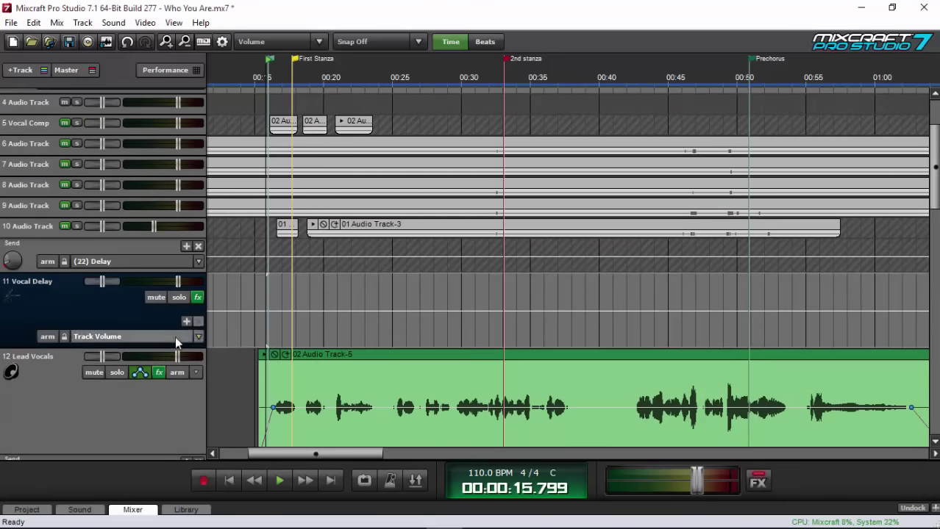
Step: Open the Vocal Delay track's effect list and start playback from about 00:16
click(196, 298)
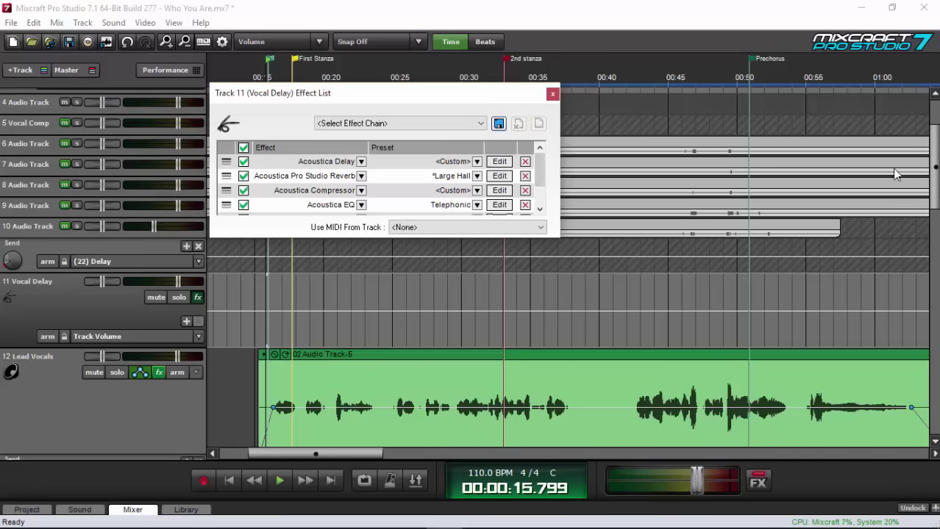
scroll(471, 294, down, 3)
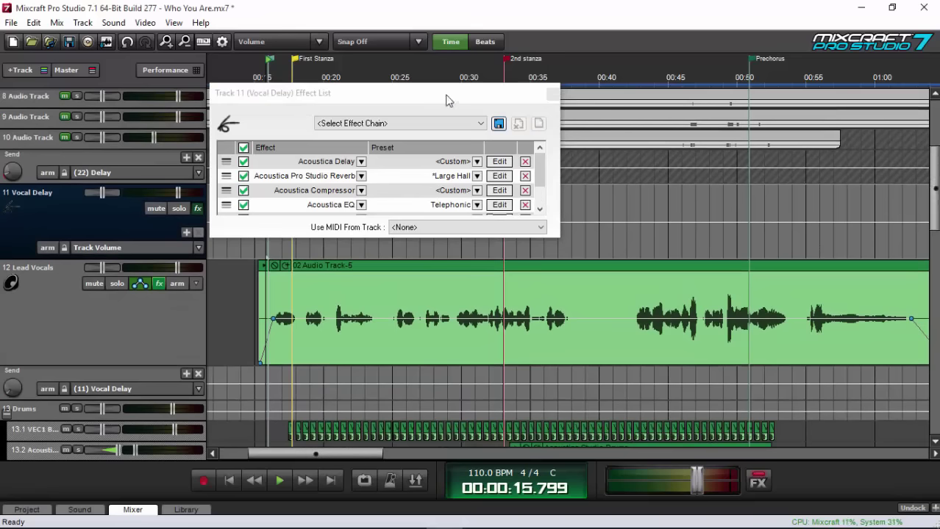
click(265, 74)
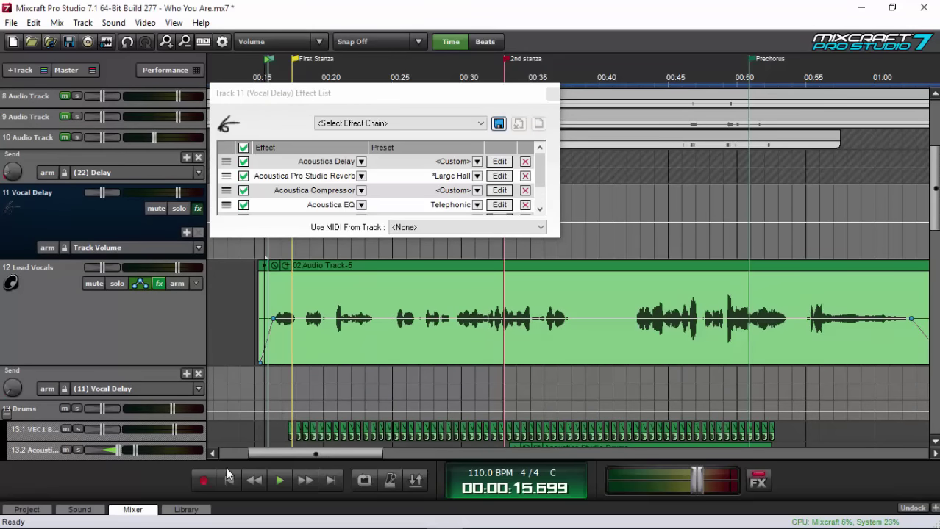
click(276, 480)
Step: Raise the Lead Vocals send to Vocal Delay to about 20, slightly lower the Lead Vocals volume and stop playback
mouse_move(17, 387)
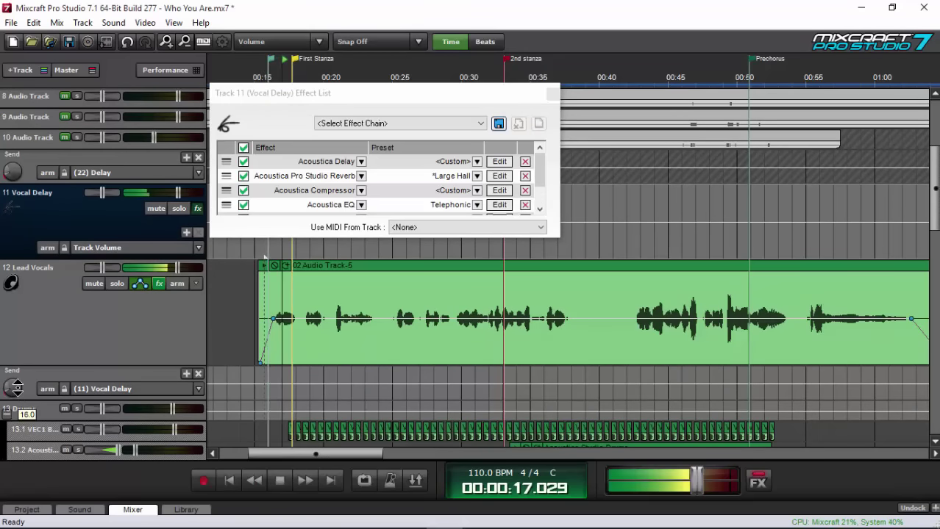
scroll(17, 388, up, 3)
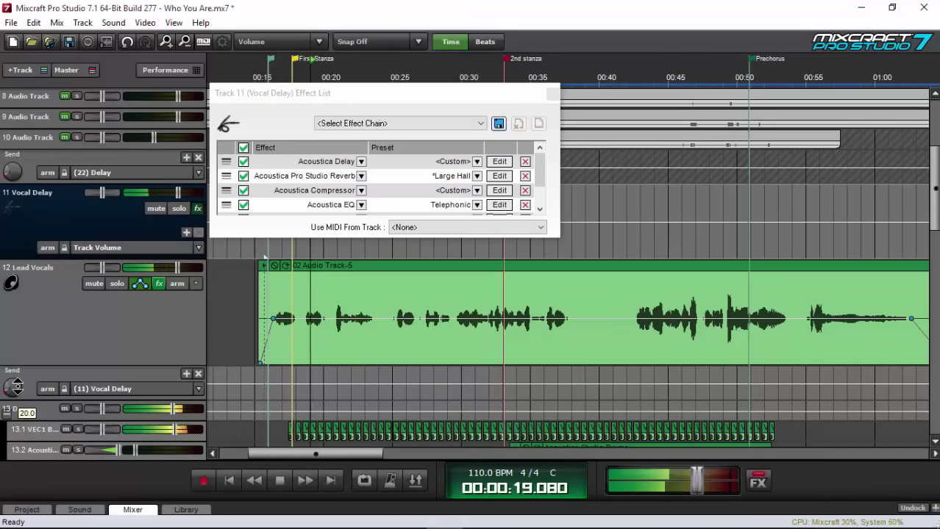
scroll(17, 387, up, 2)
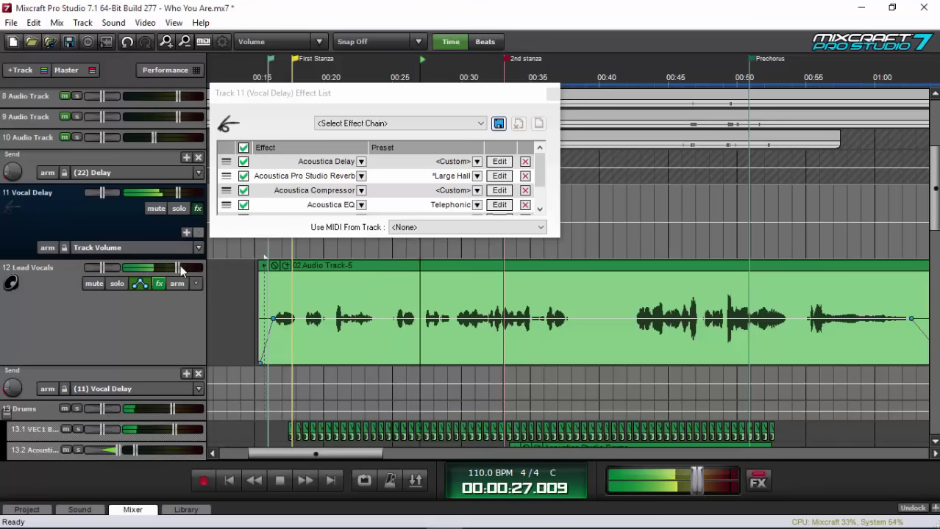
click(176, 267)
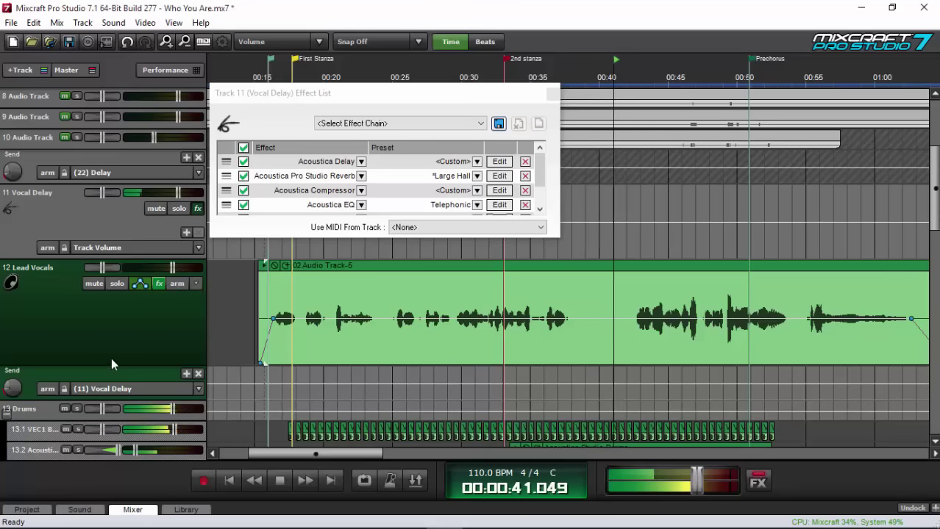
click(278, 483)
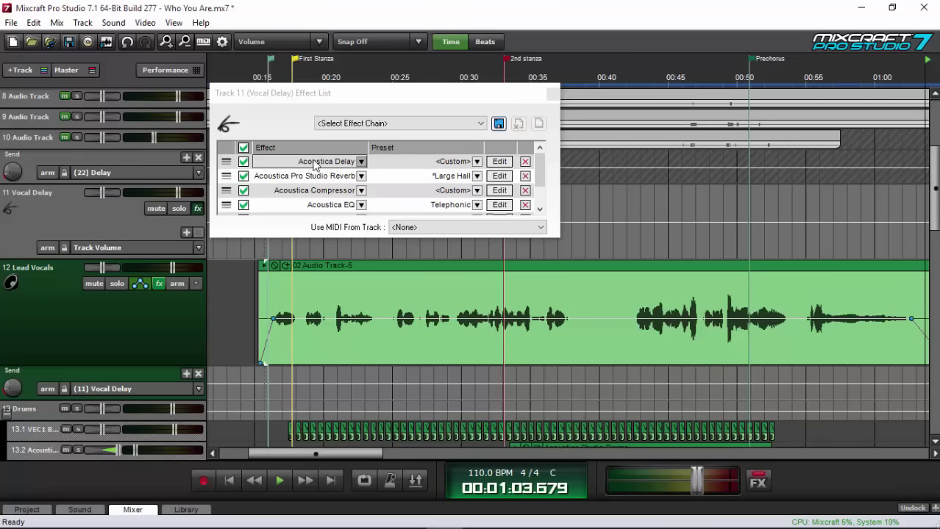
Step: Open the Acoustica Delay settings and disable Acoustica Pro Studio Reverb, Acoustica Compressor and Acoustica EQ on Vocal Delay
click(499, 162)
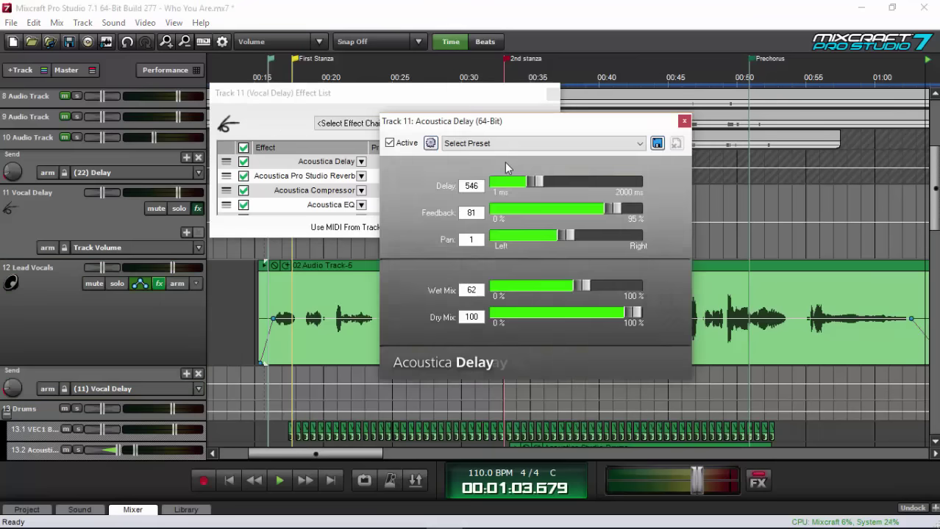
click(244, 176)
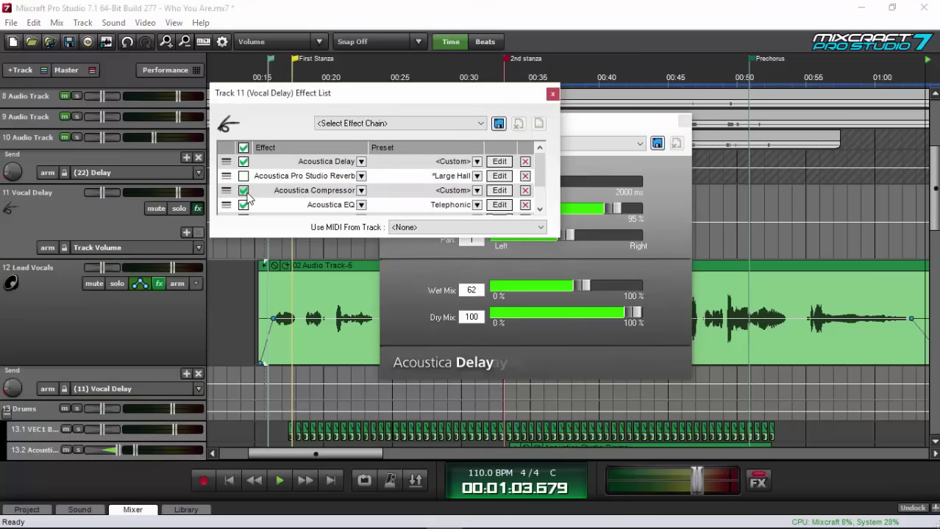
click(243, 191)
click(243, 204)
scroll(258, 202, down, 2)
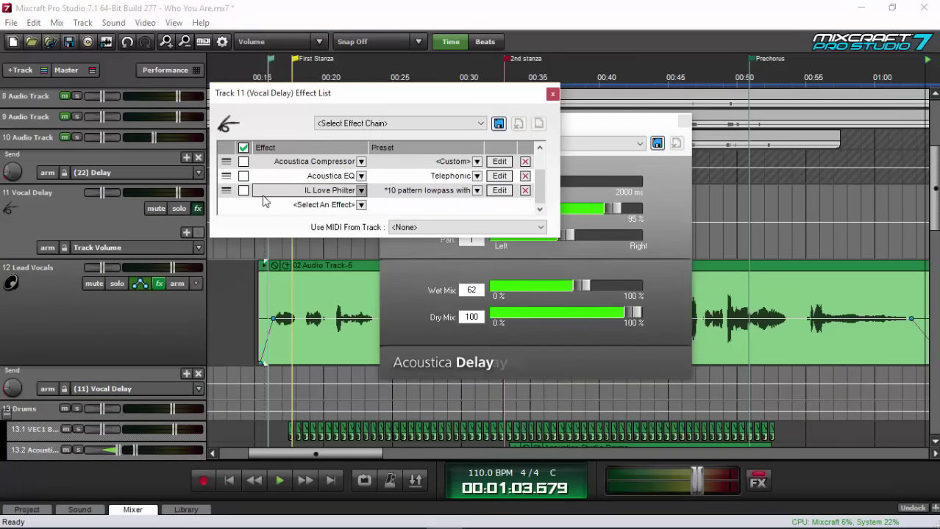
scroll(233, 190, up, 2)
Step: Move the Acoustica Delay window beside the effect list and view its presets without choosing one
drag(566, 121, 758, 84)
click(723, 105)
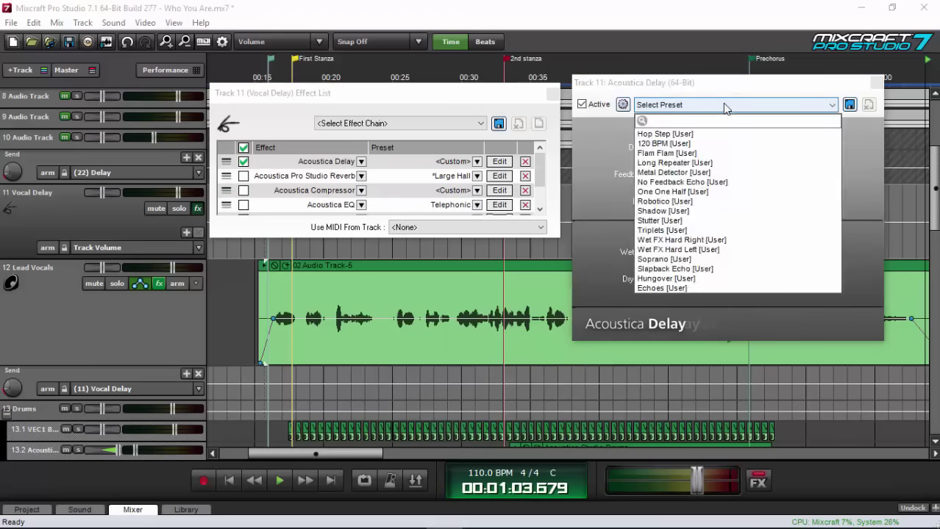
click(727, 90)
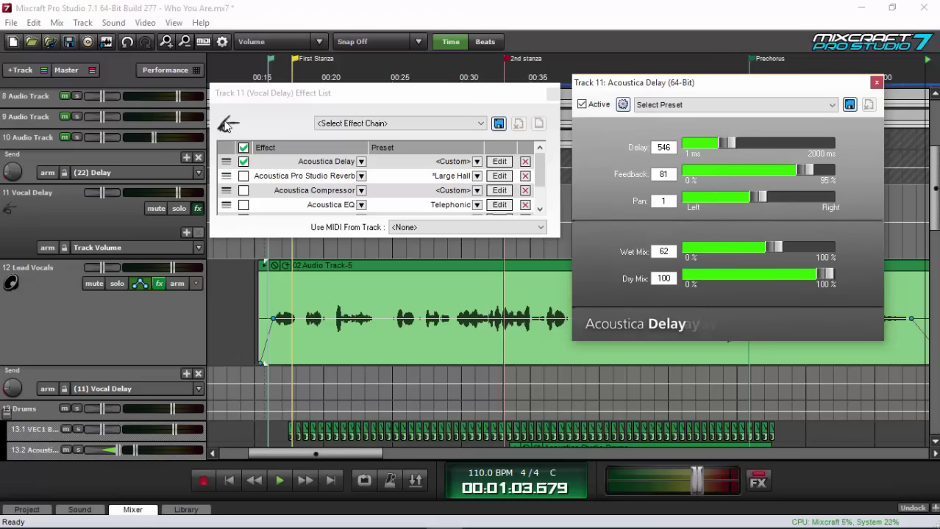
Step: Play from about 00:15, set Acoustica Delay's Pan to 0 and Wet Mix to 61, and stop playback
click(270, 80)
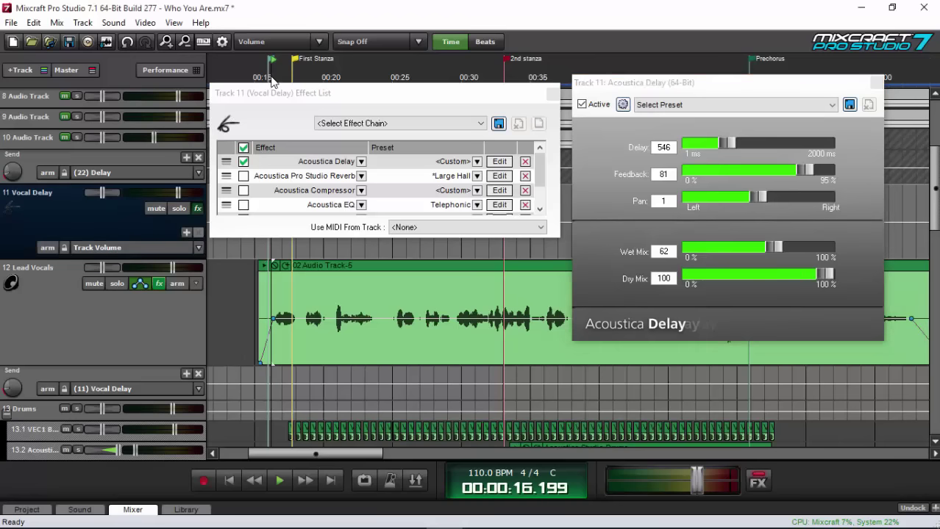
click(259, 77)
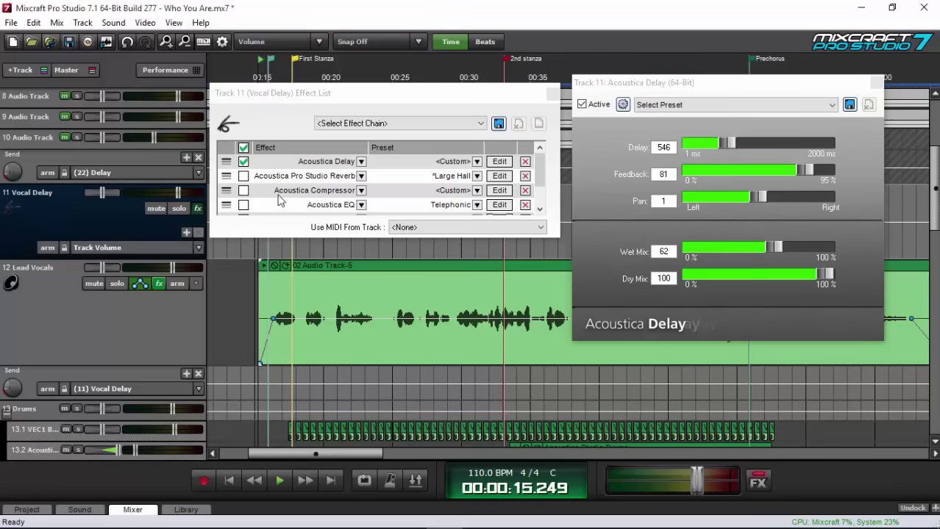
click(279, 481)
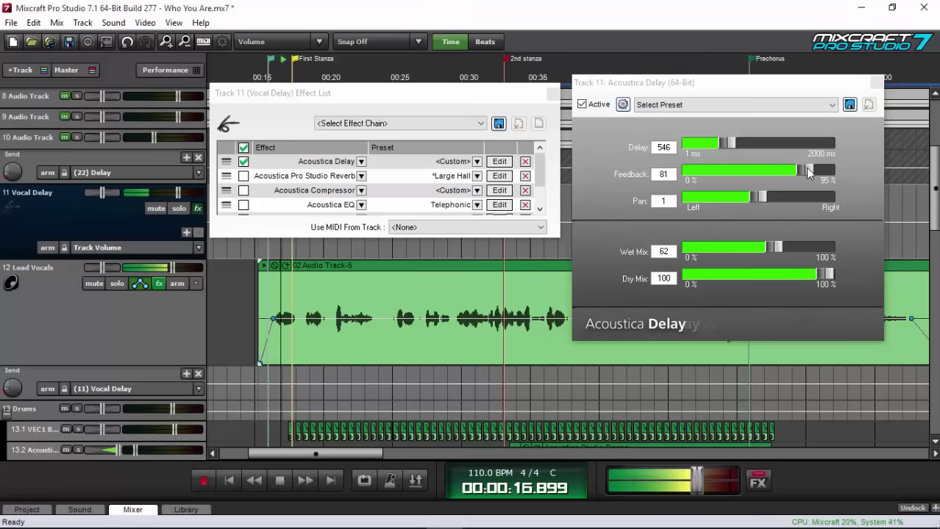
mouse_move(806, 171)
mouse_down()
mouse_move(717, 173)
mouse_move(826, 186)
mouse_move(805, 187)
mouse_up()
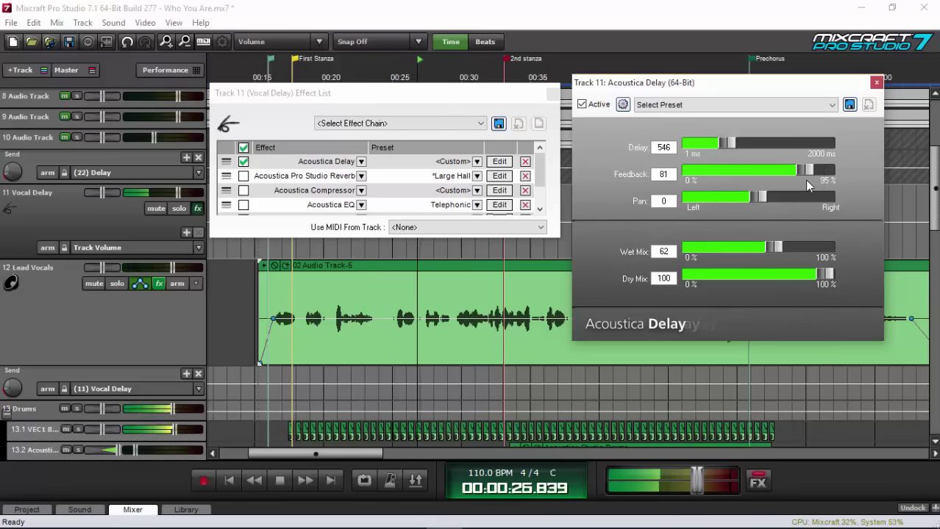
mouse_move(776, 250)
mouse_down()
mouse_move(698, 250)
mouse_move(829, 252)
mouse_move(774, 252)
mouse_up()
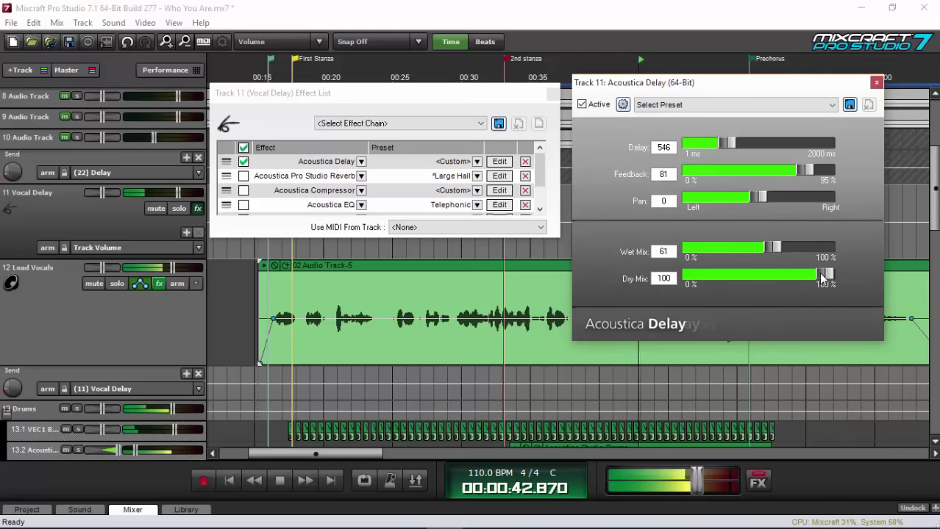
click(280, 481)
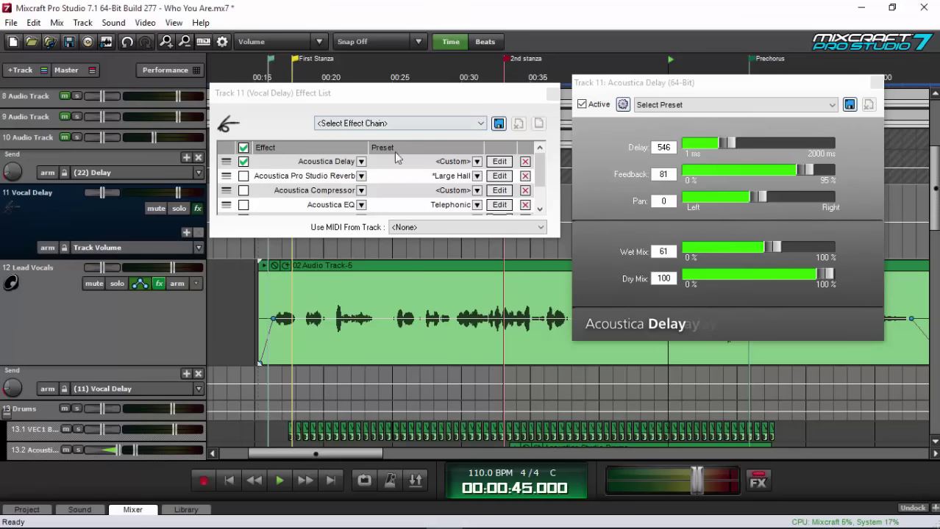
Step: Enable Acoustica Pro Studio Reverb on the Vocal Delay track and solo that track
click(243, 177)
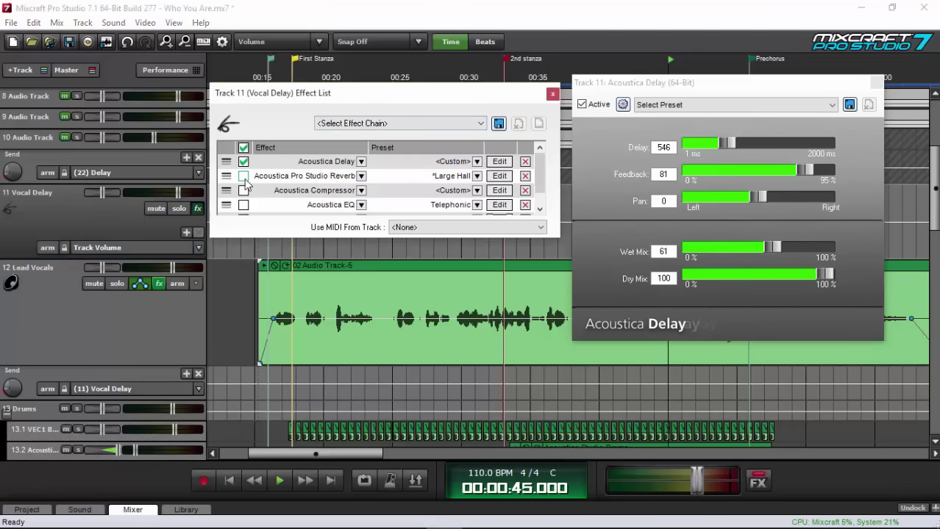
click(178, 209)
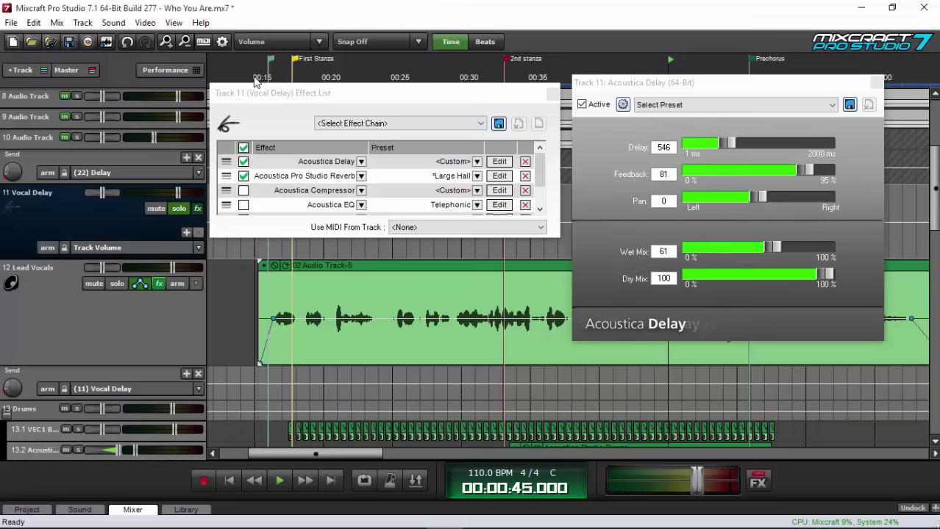
Step: Audition Vocal Delay from about 00:15 with Acoustica Pro Studio Reverb disabled, re-enable the reverb while listening, and stop playback
click(256, 77)
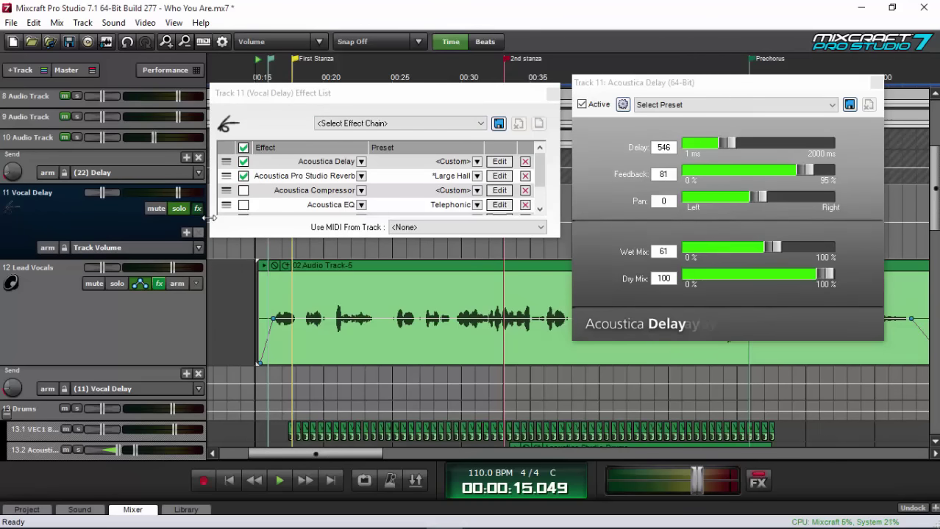
click(244, 178)
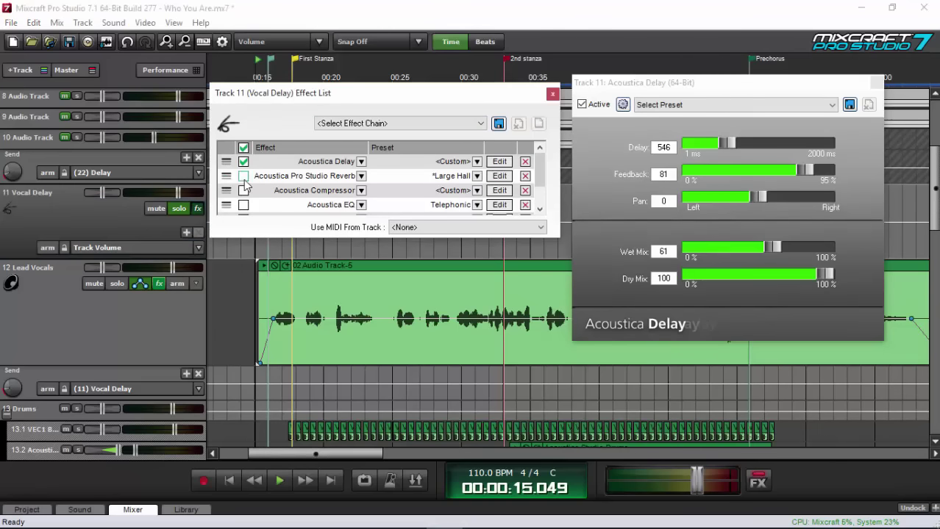
click(279, 481)
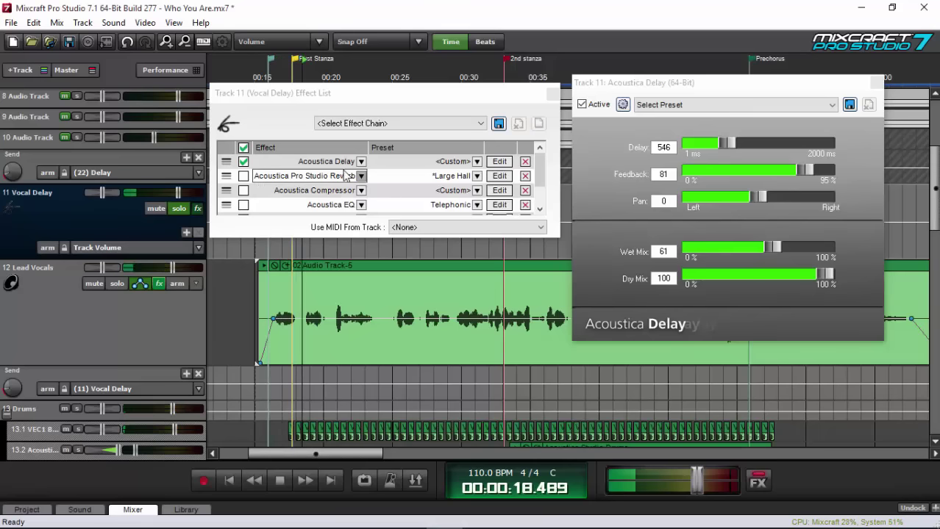
click(243, 184)
click(244, 178)
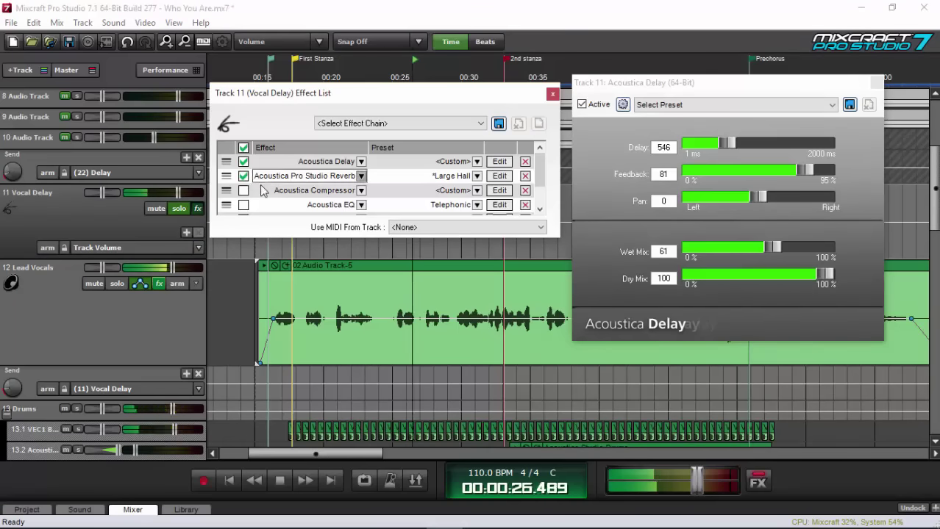
click(281, 480)
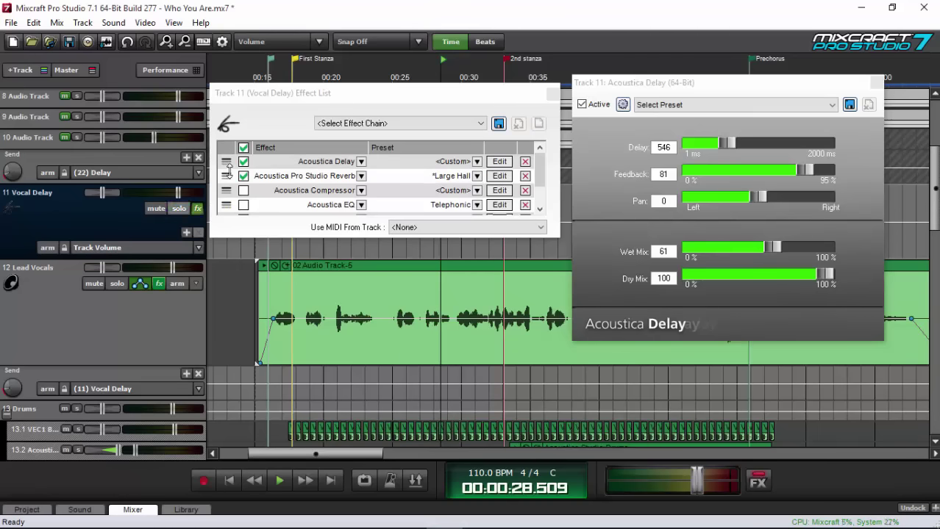
Step: Move the Vocal Delay effect list away from the start of the timeline and audition the unsoloed mix from about 00:15
drag(294, 100, 454, 100)
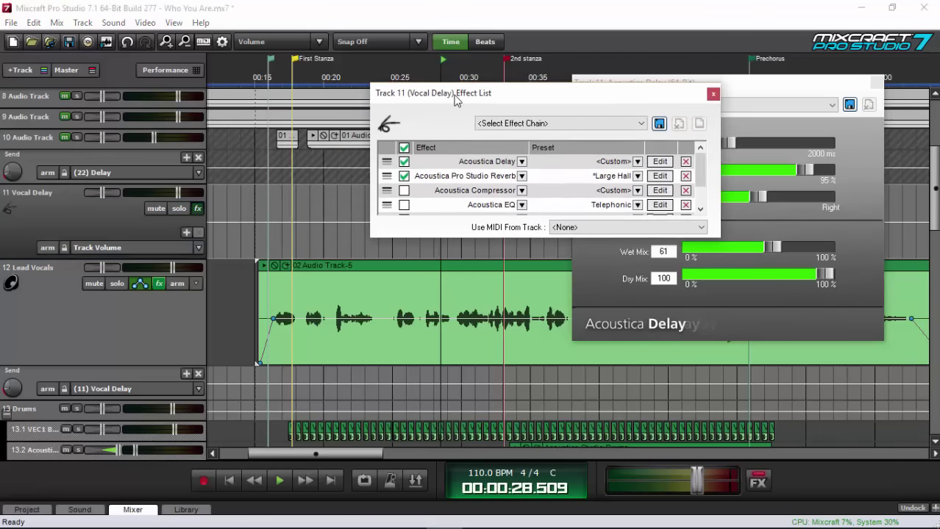
click(262, 78)
key(space)
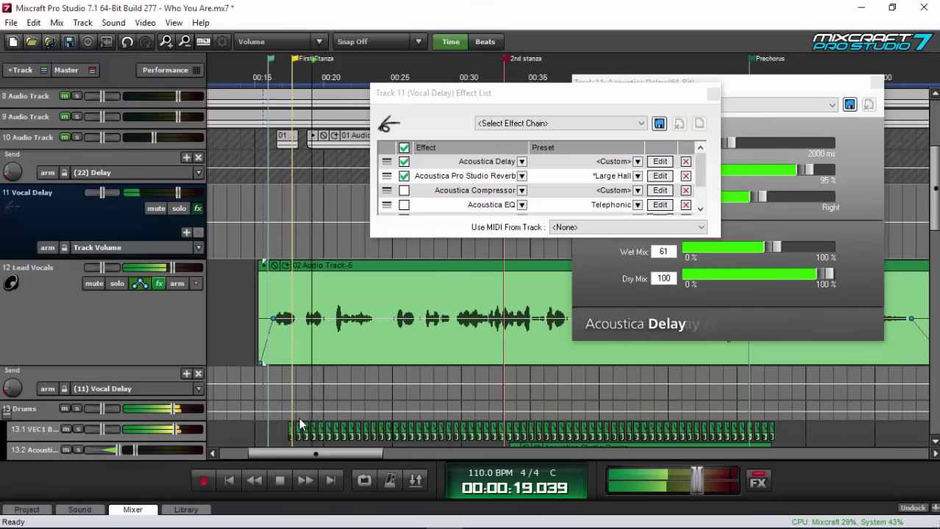
click(279, 483)
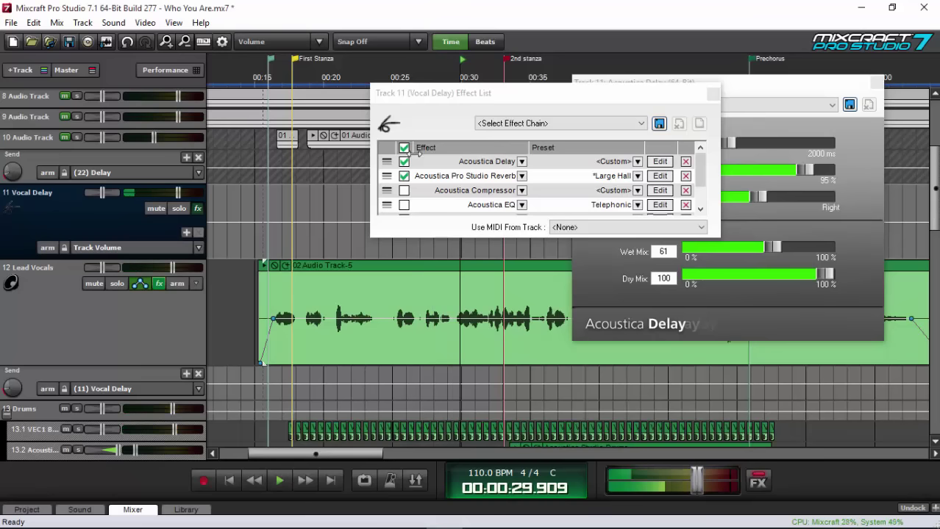
Step: Solo the Vocal Delay track, play from about 00:16, and enable Acoustica Compressor in its effect list
click(701, 175)
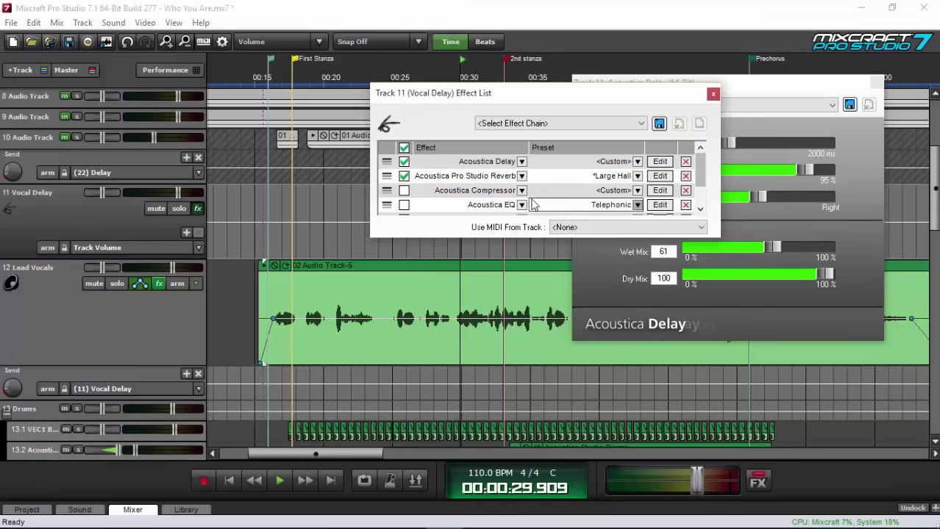
click(466, 204)
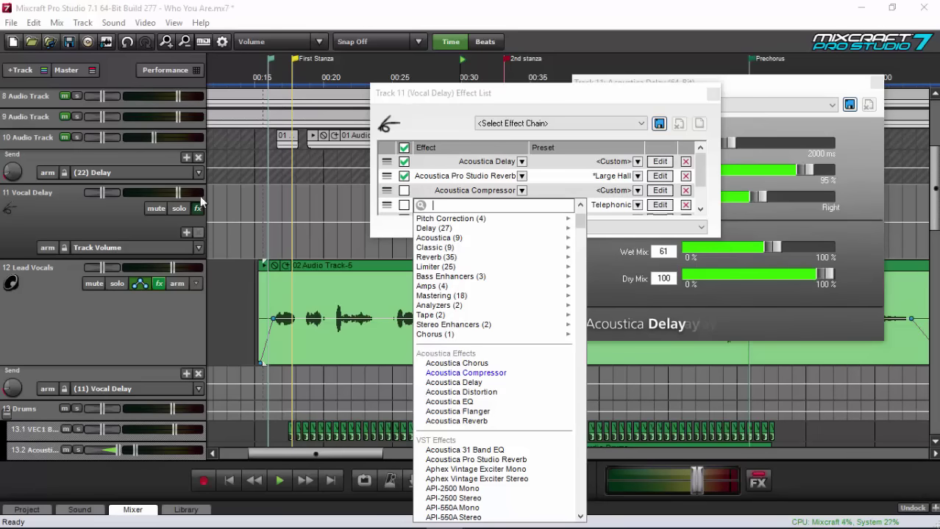
click(179, 213)
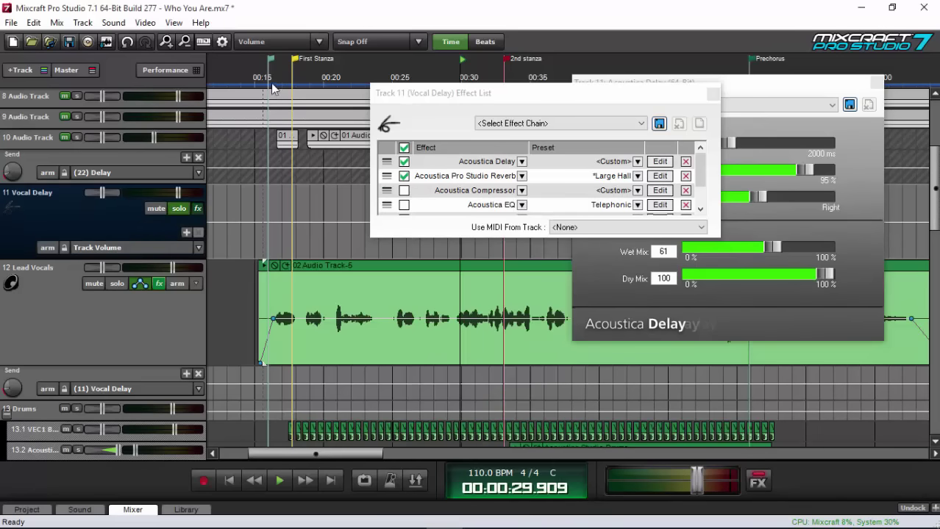
click(271, 83)
click(282, 481)
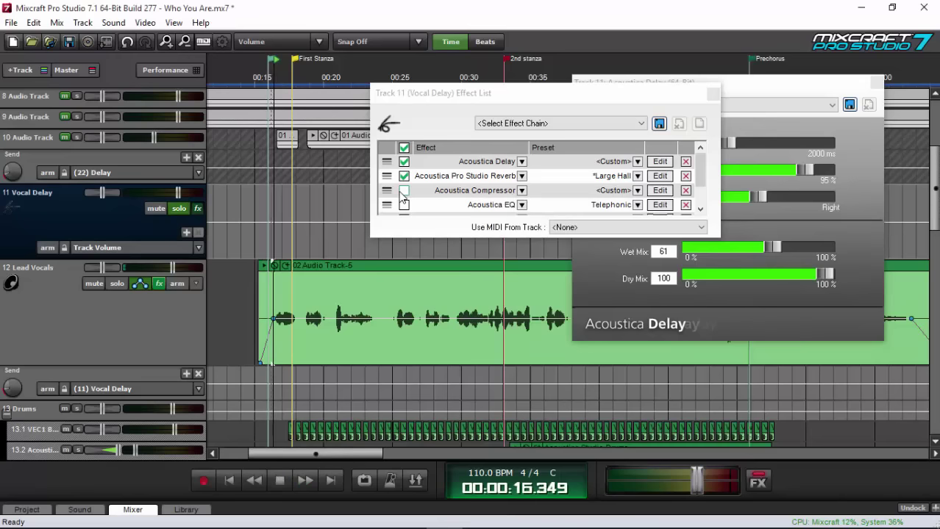
click(404, 190)
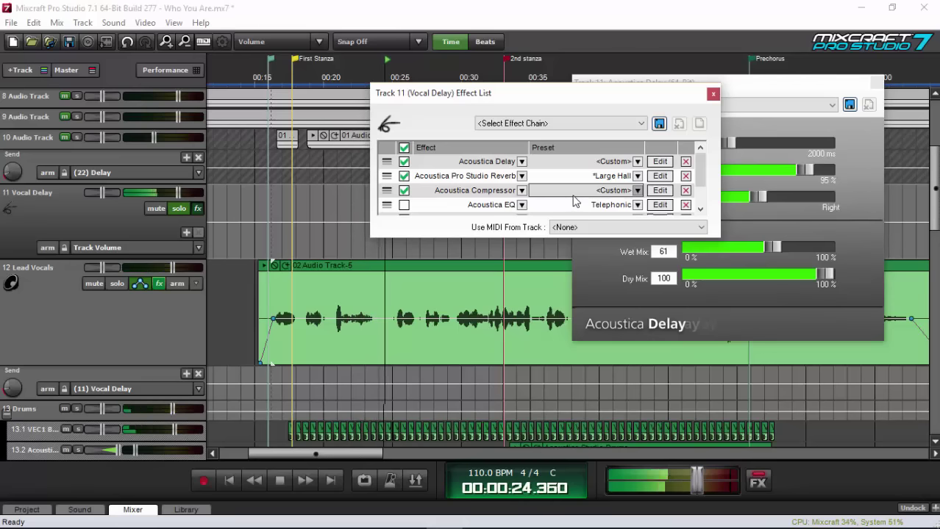
Step: View the Acoustica Compressor settings on Vocal Delay during playback, close them, and stop playback
click(660, 190)
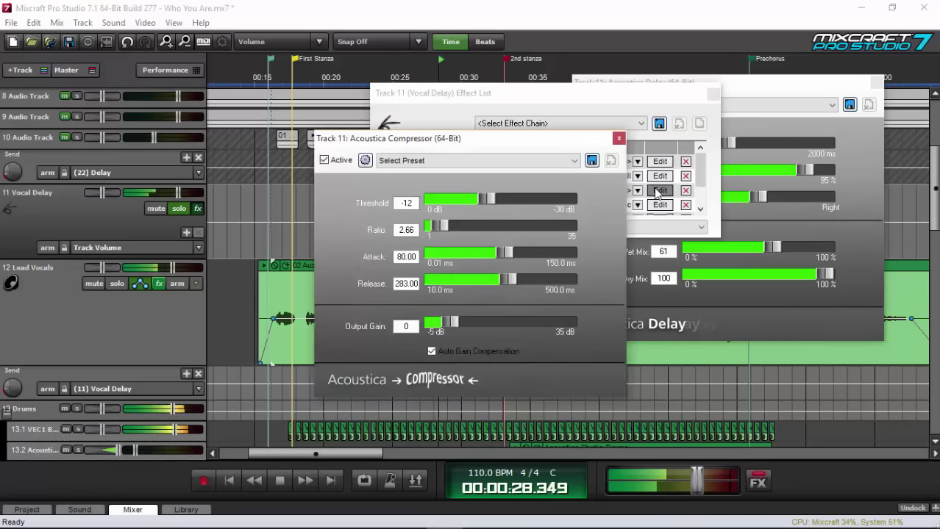
click(618, 139)
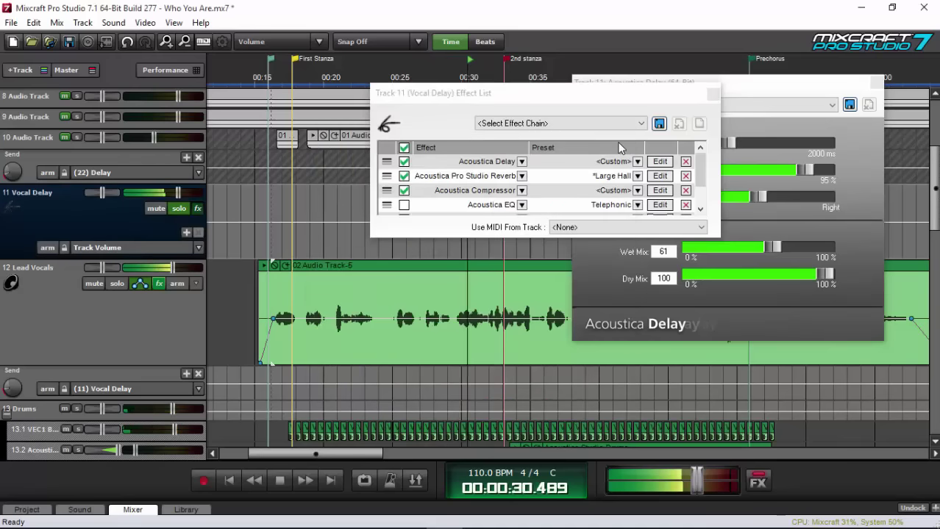
click(281, 482)
Step: Remove Acoustica EQ from the Vocal Delay effect list and review the Acoustica Compressor settings once more
click(579, 188)
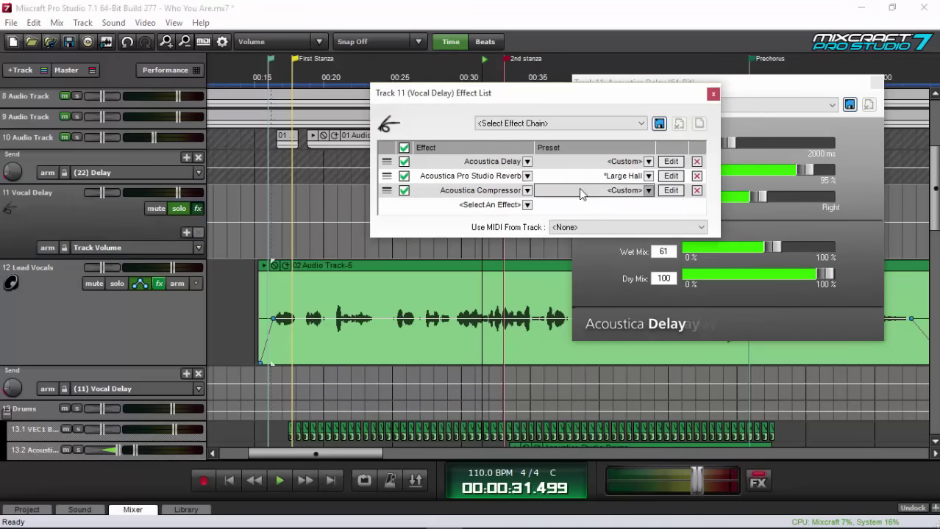
click(669, 194)
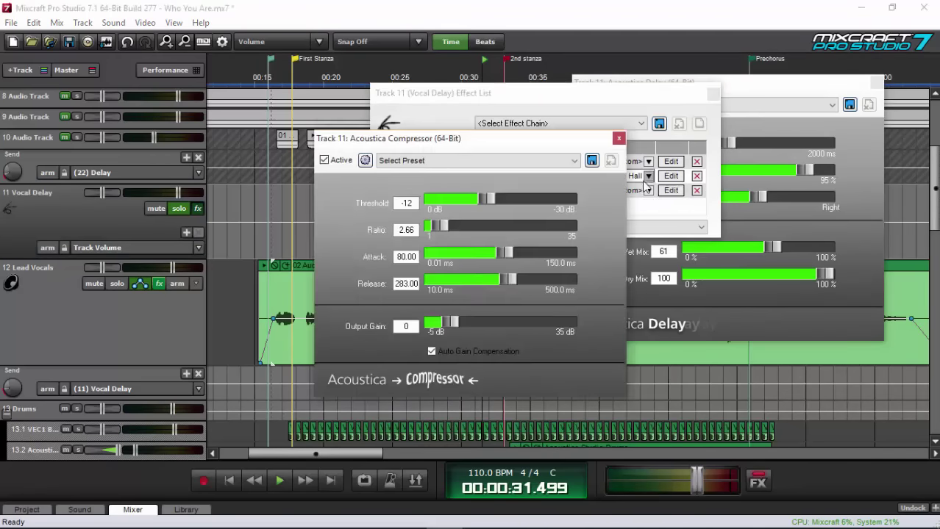
click(619, 139)
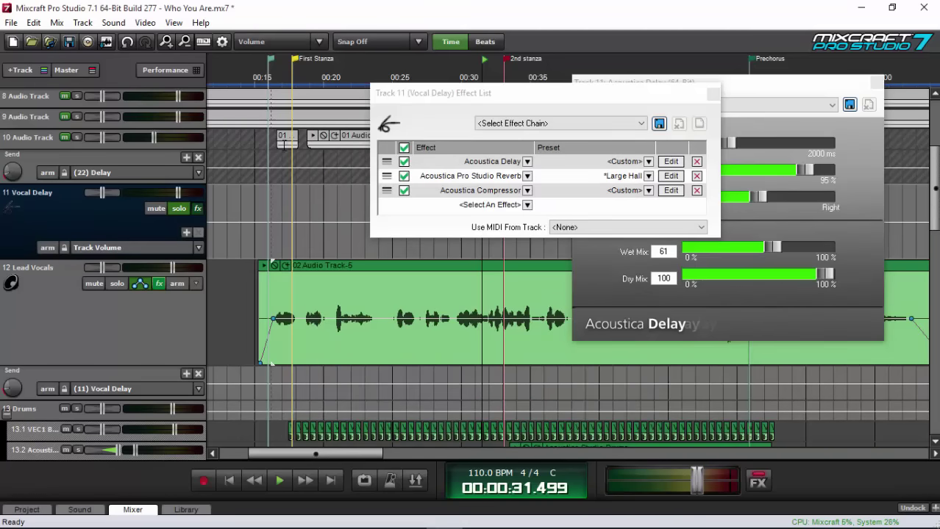
Step: Audition the unsoloed mix from about 00:15 with delay, reverb and compressor active on Vocal Delay, and stop playback
click(265, 77)
click(286, 483)
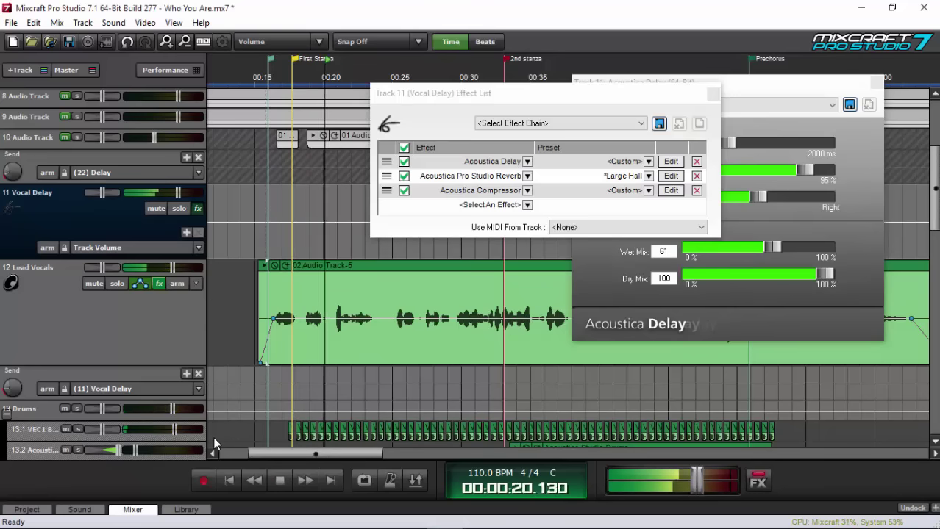
click(284, 483)
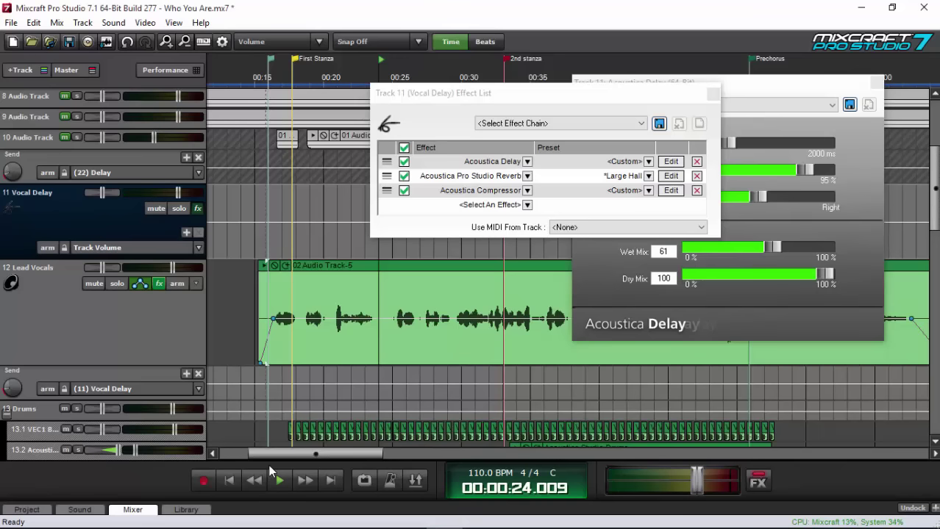
Step: Add Acoustica EQ to the Vocal Delay track, load its Telephonic preset, and lower the 125 Hz band
click(434, 206)
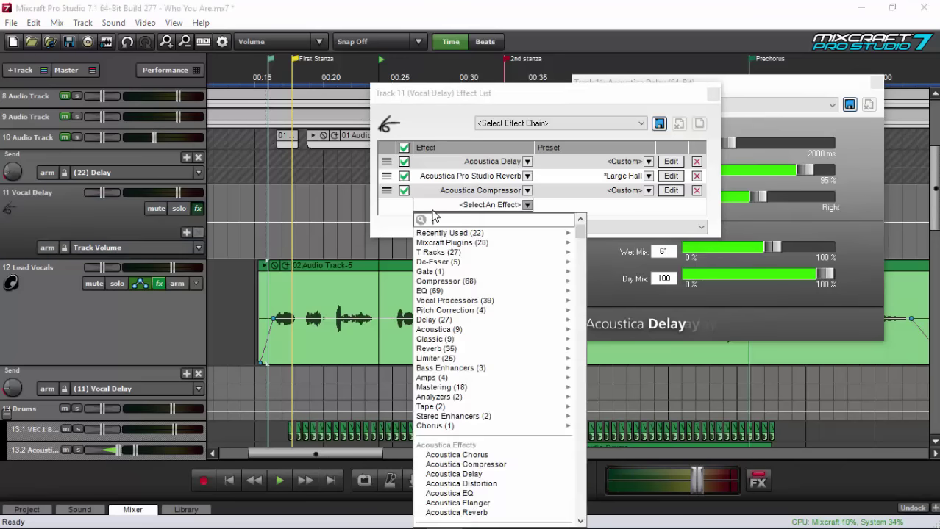
click(514, 494)
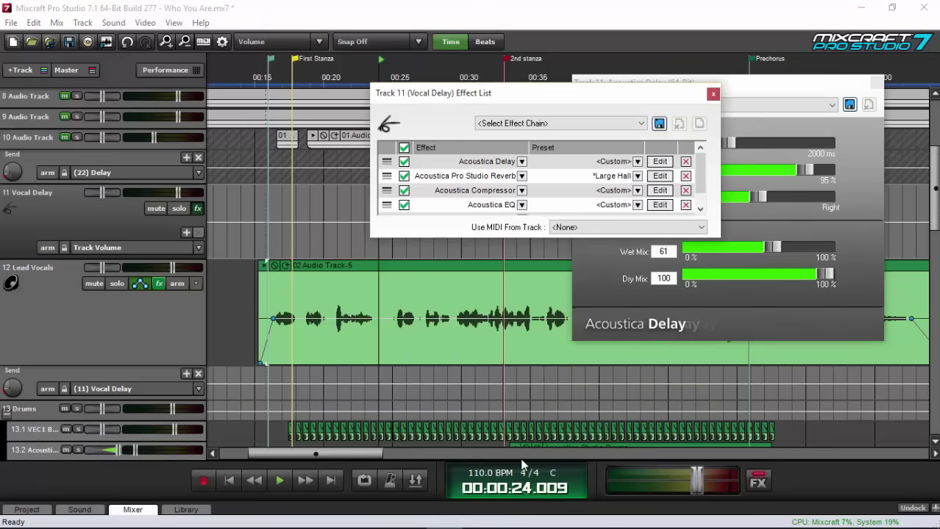
click(657, 206)
click(441, 162)
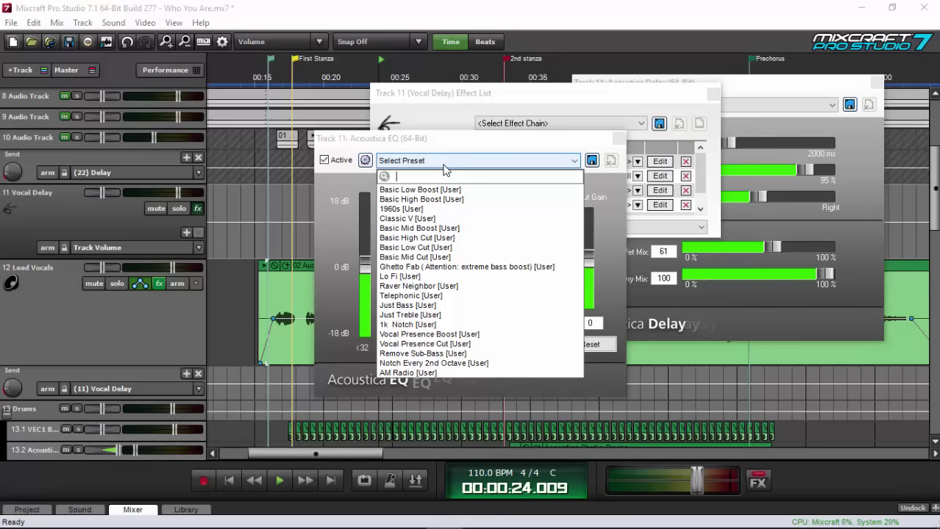
click(475, 295)
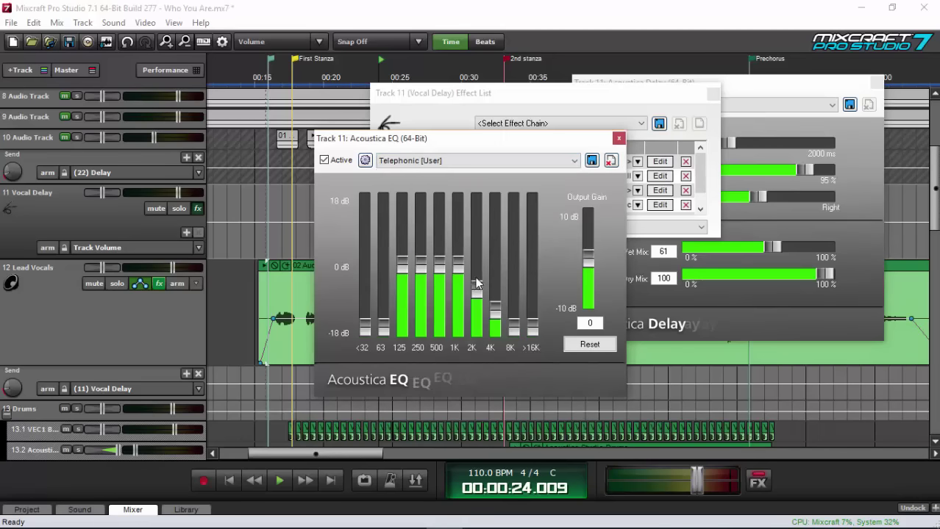
drag(399, 275, 402, 292)
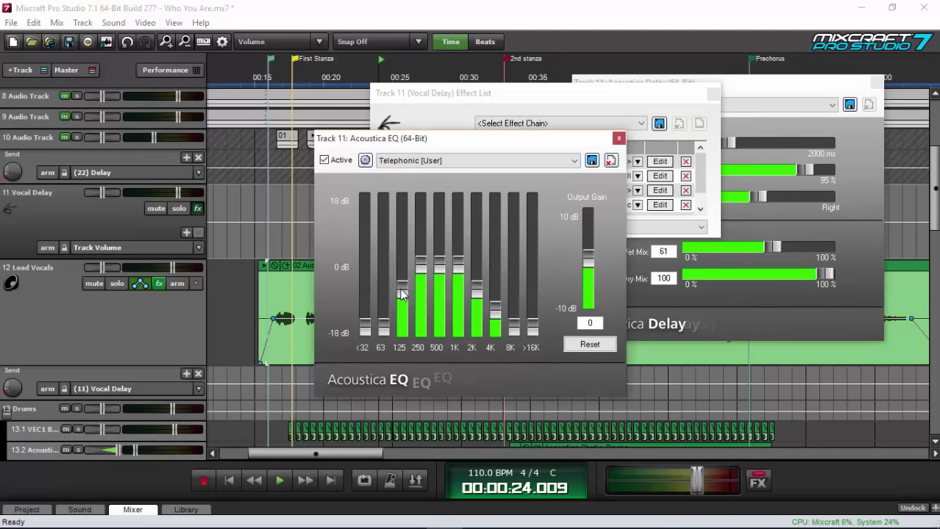
click(618, 138)
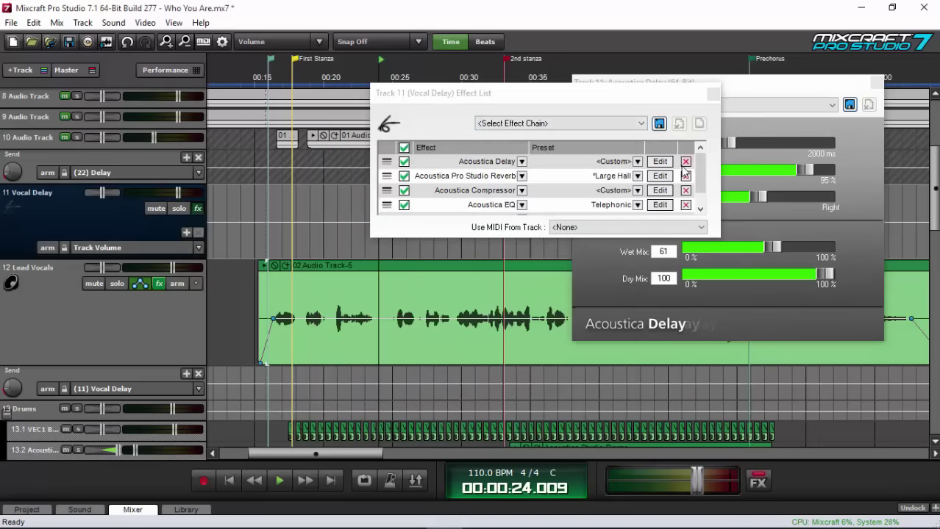
Step: Solo Vocal Delay and play from about 00:16, comparing the sound with Acoustica EQ off and on, and remove the solo
click(179, 209)
click(272, 135)
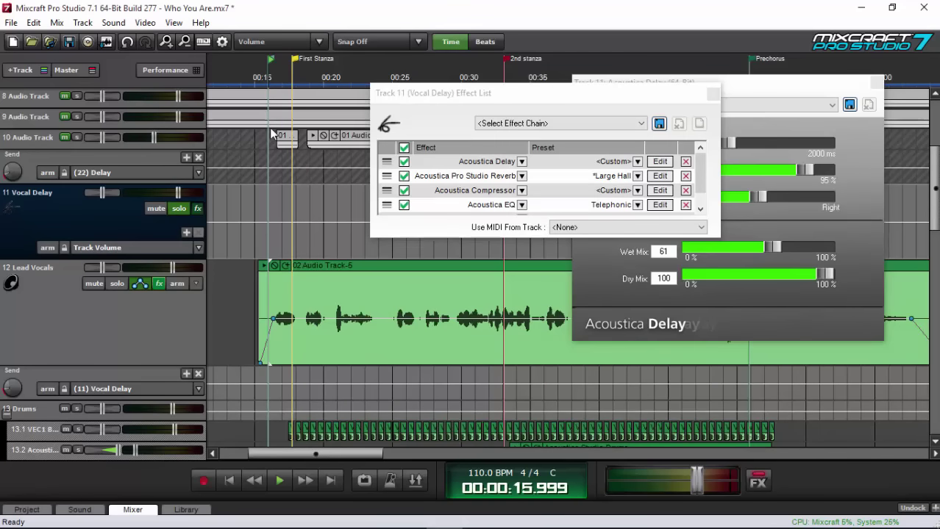
click(279, 482)
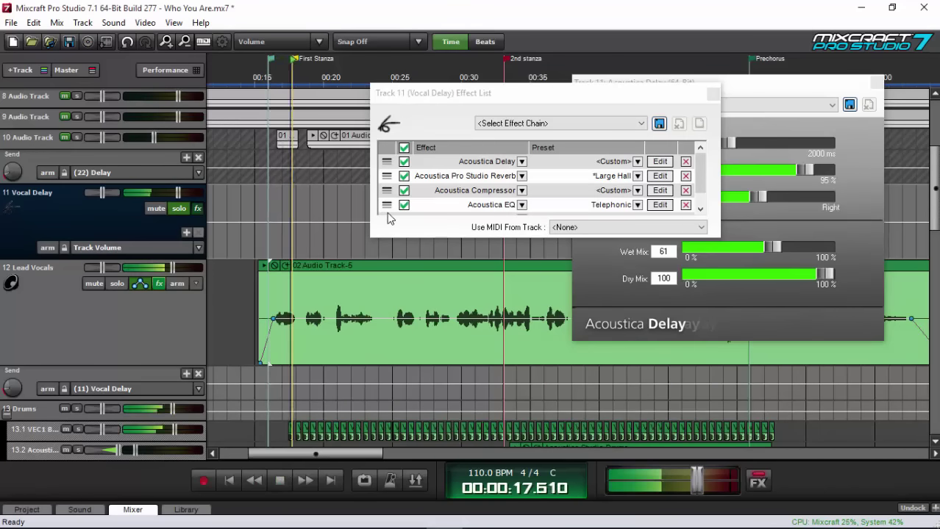
click(403, 206)
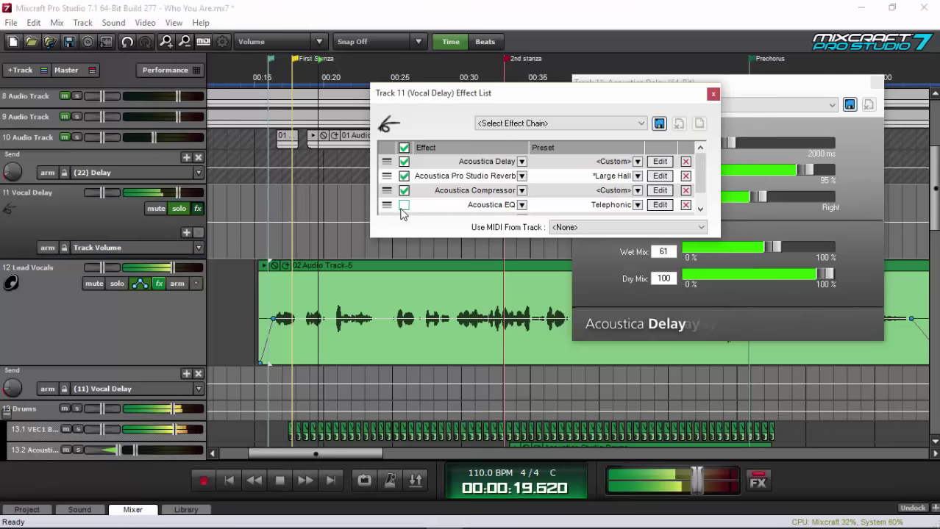
click(403, 206)
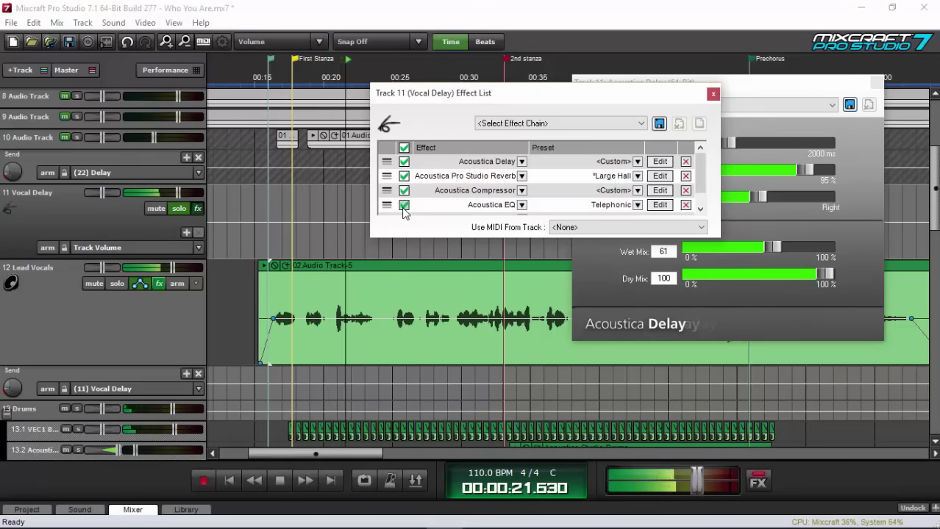
click(183, 211)
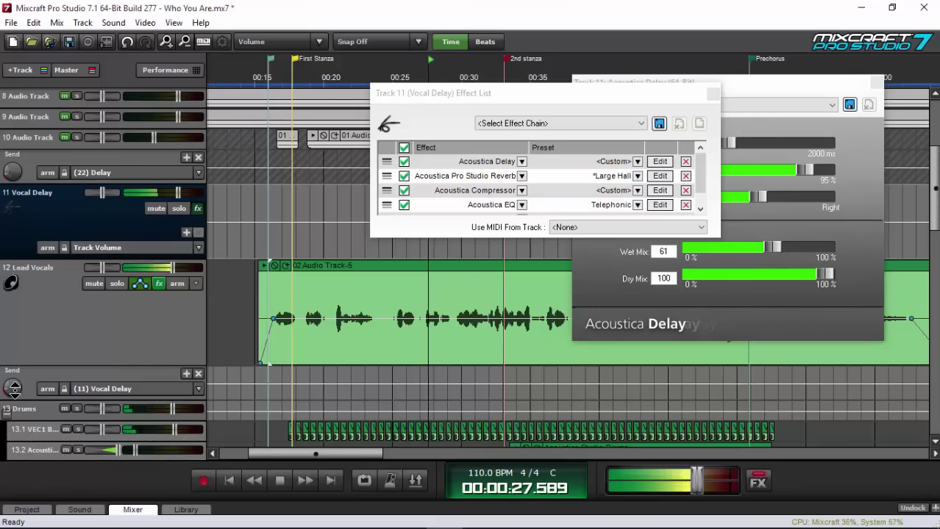
Step: Close the Acoustica Delay settings and, after stopping playback, select the Lead Vocals track
mouse_move(14, 390)
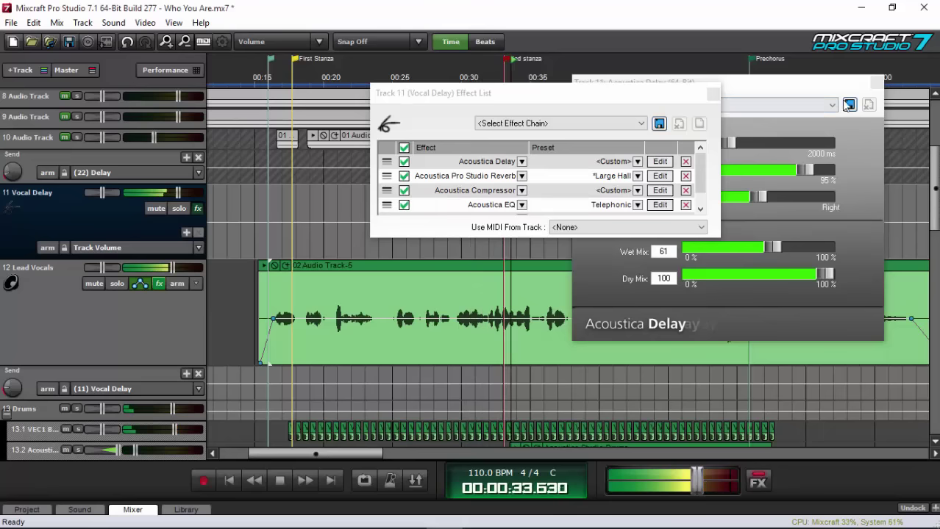
click(875, 82)
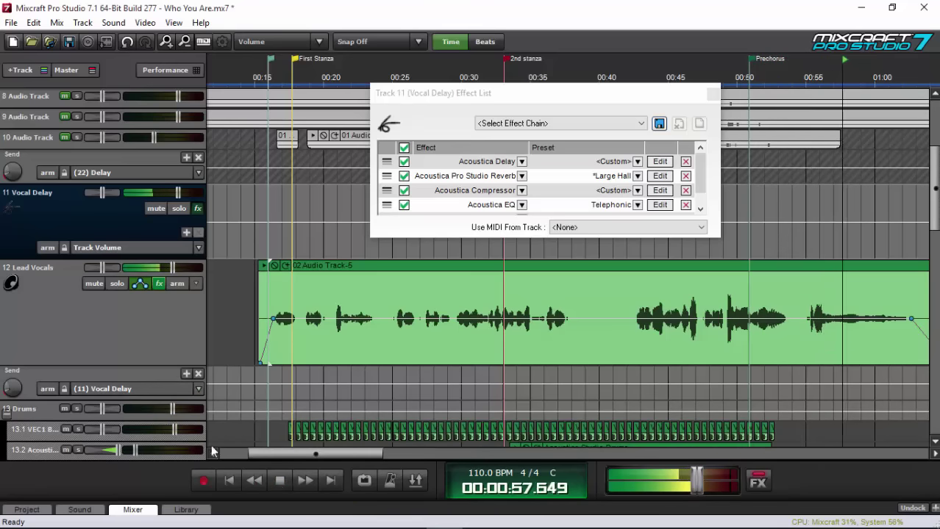
click(284, 482)
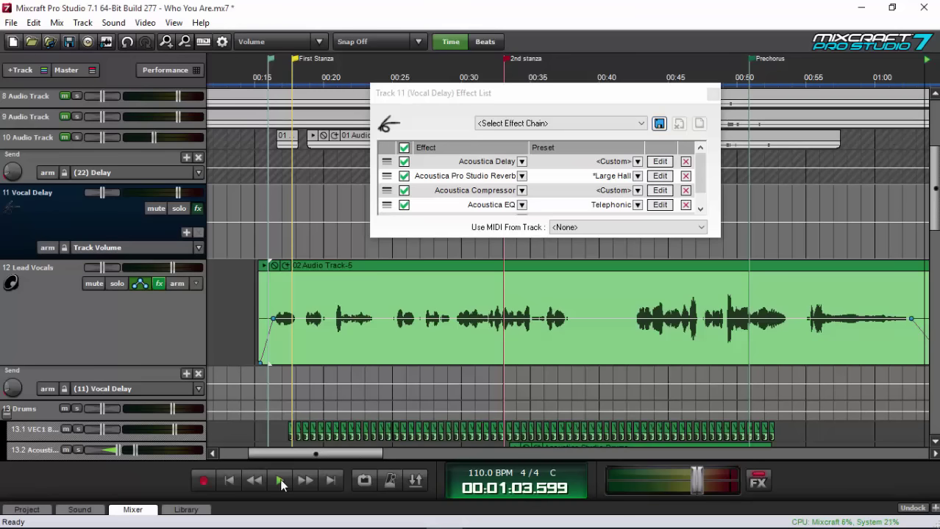
click(155, 295)
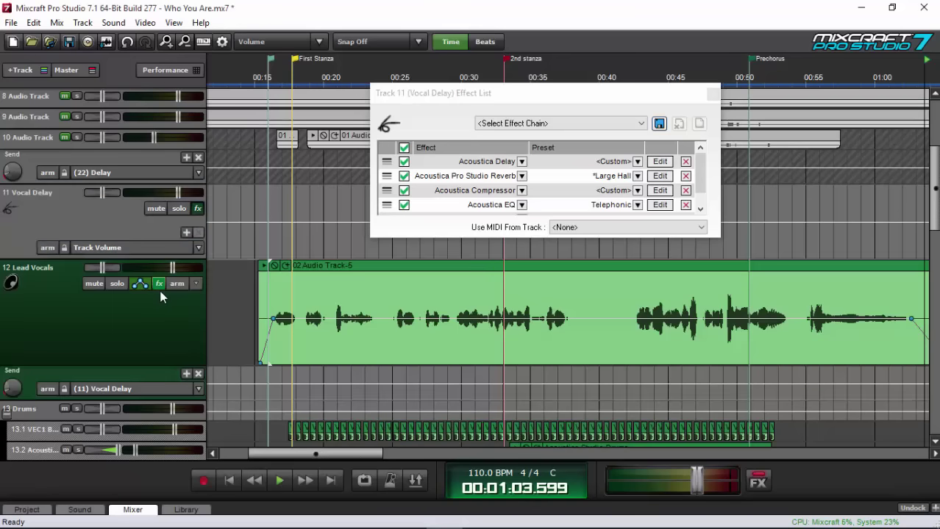
Step: Review the effects and presets in the Lead Vocals track's effect list, and close the list
click(160, 284)
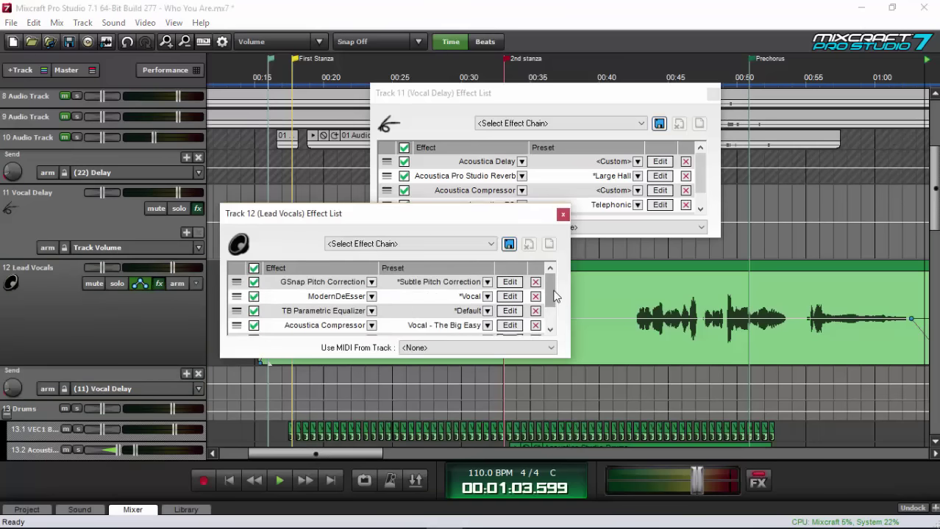
scroll(555, 297, down, 1)
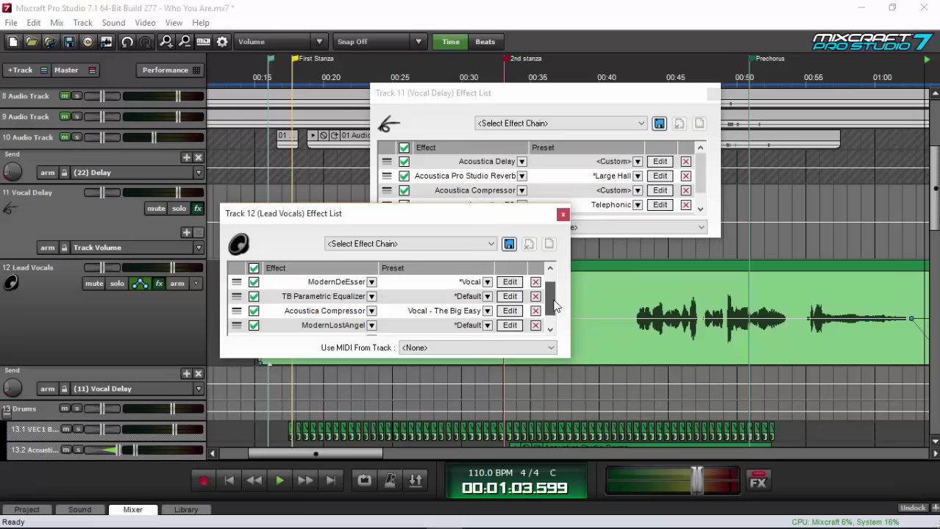
scroll(555, 294, up, 1)
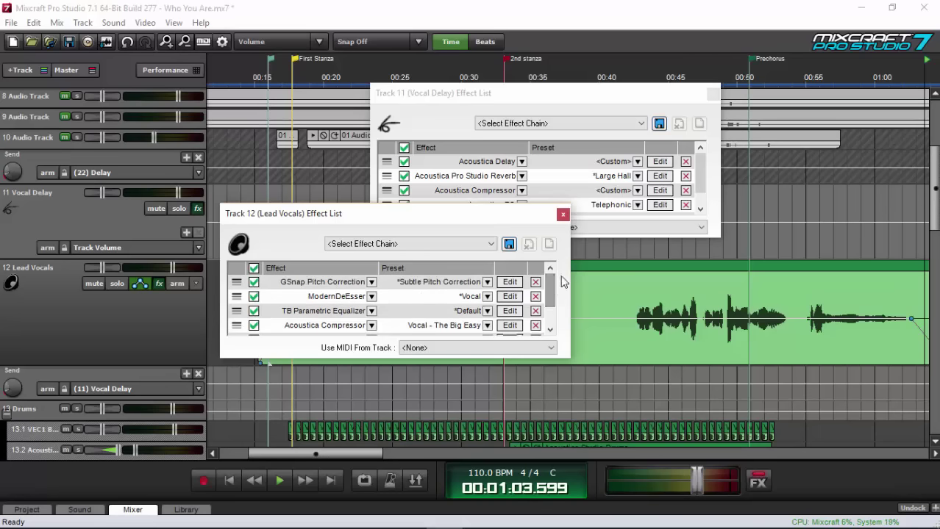
drag(531, 223, 561, 226)
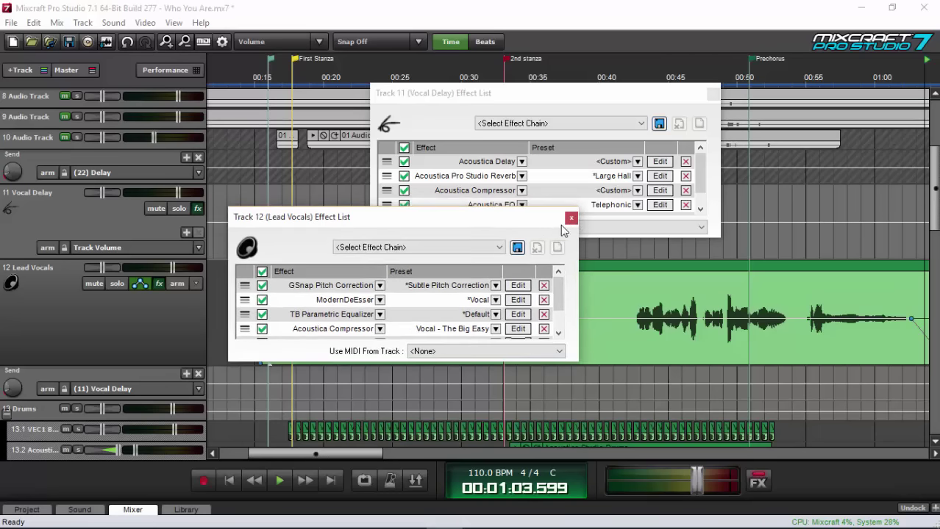
click(570, 219)
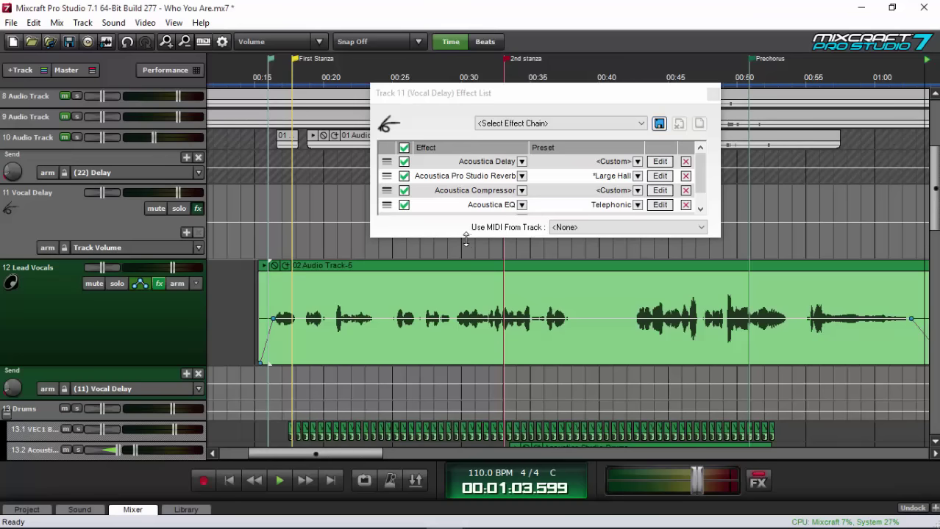
Step: Play the full mix from about 00:16 with the complete Vocal Delay effect chain active
click(279, 481)
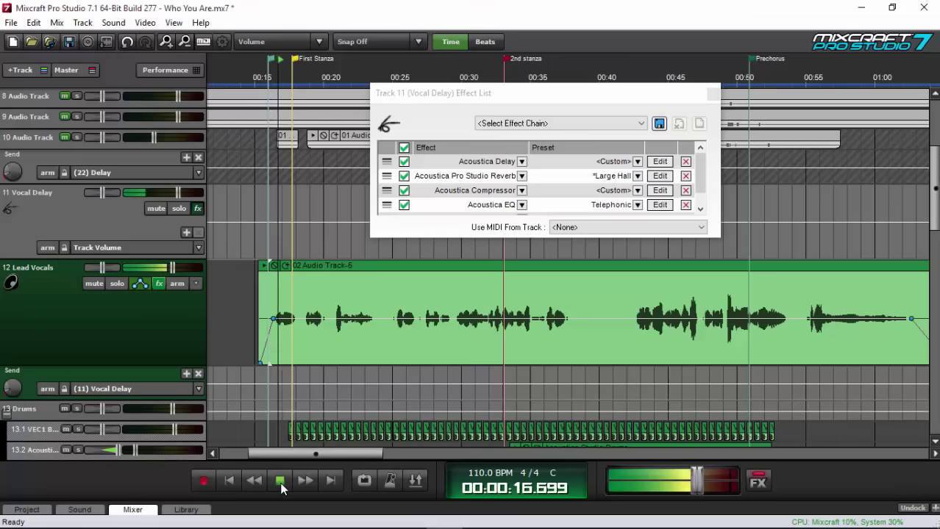